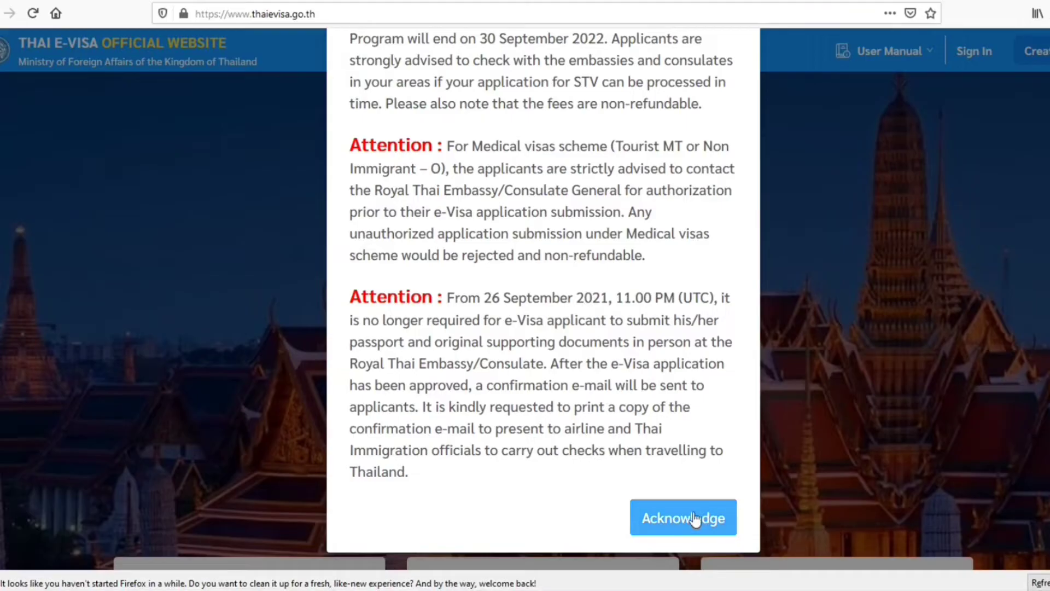
- Acknowledge the attention notices and open the "Do I need a tourist visa?" questionnaire
left_click(693, 518)
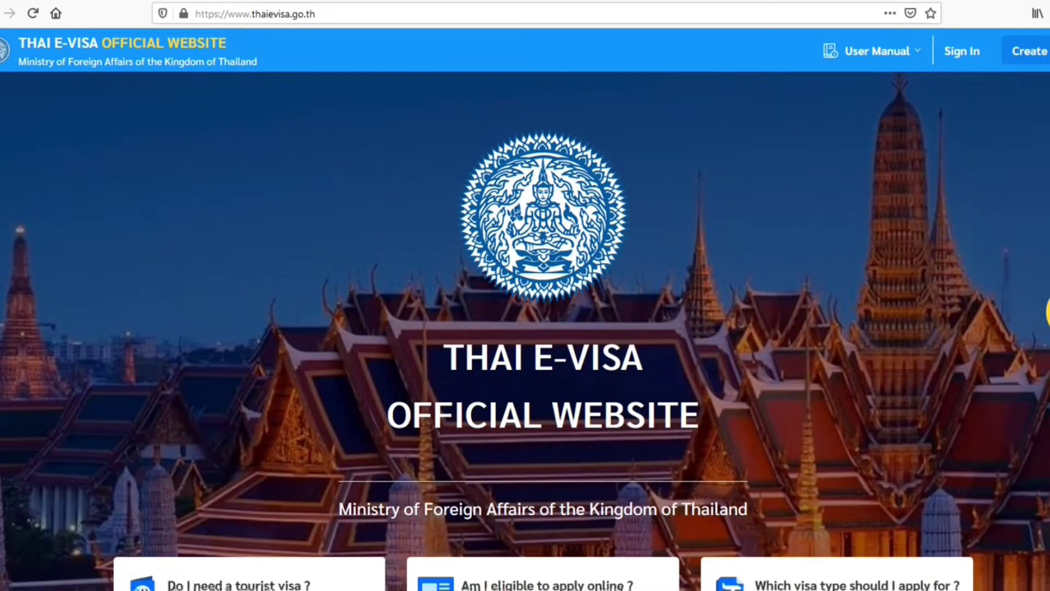
scroll(1047, 312, "down", 3)
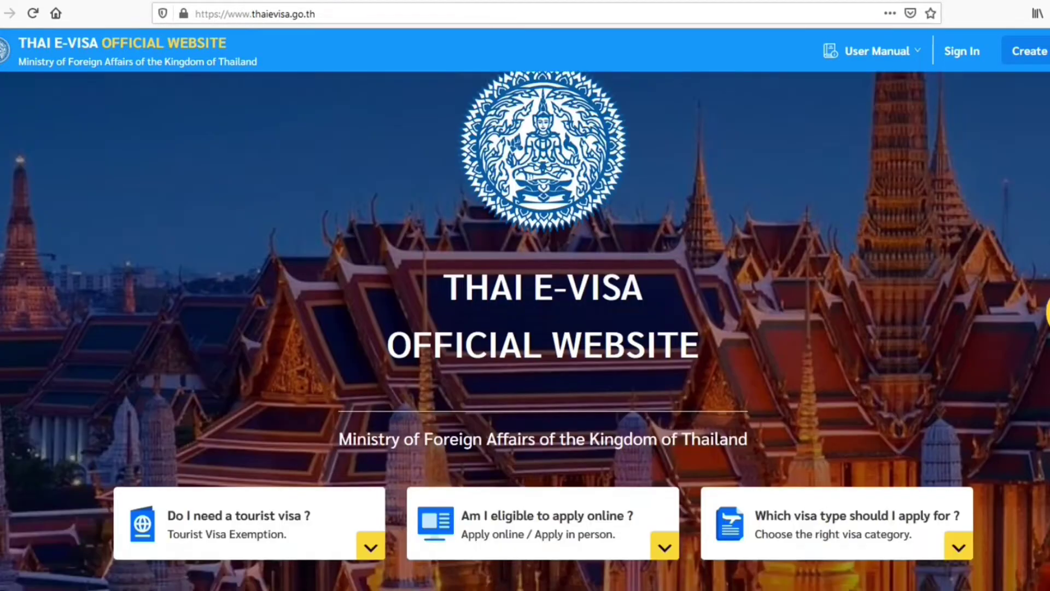
scroll(1048, 311, "up", 1)
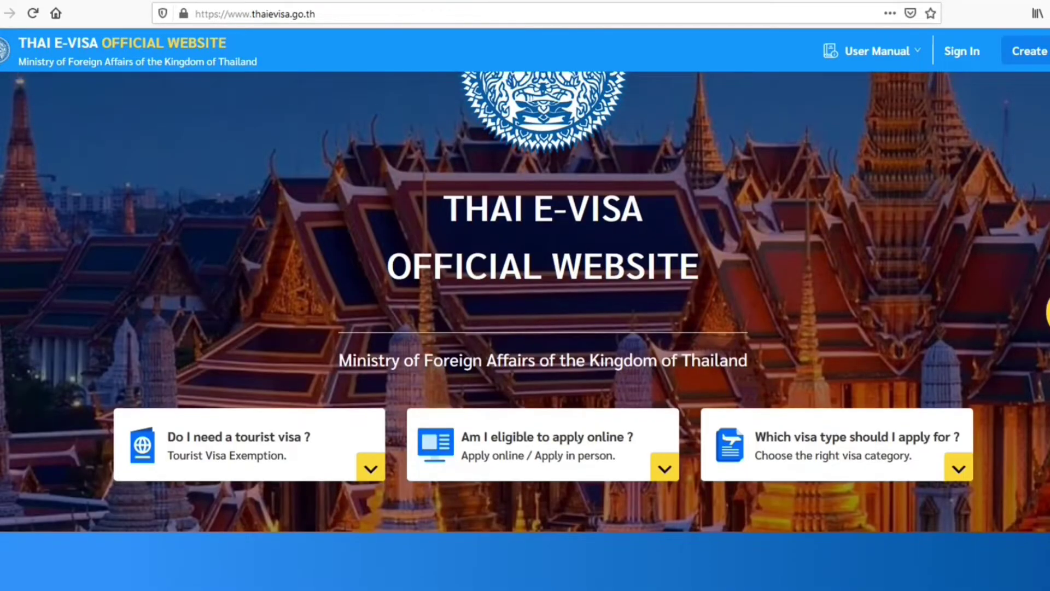
scroll(1047, 312, "up", 2)
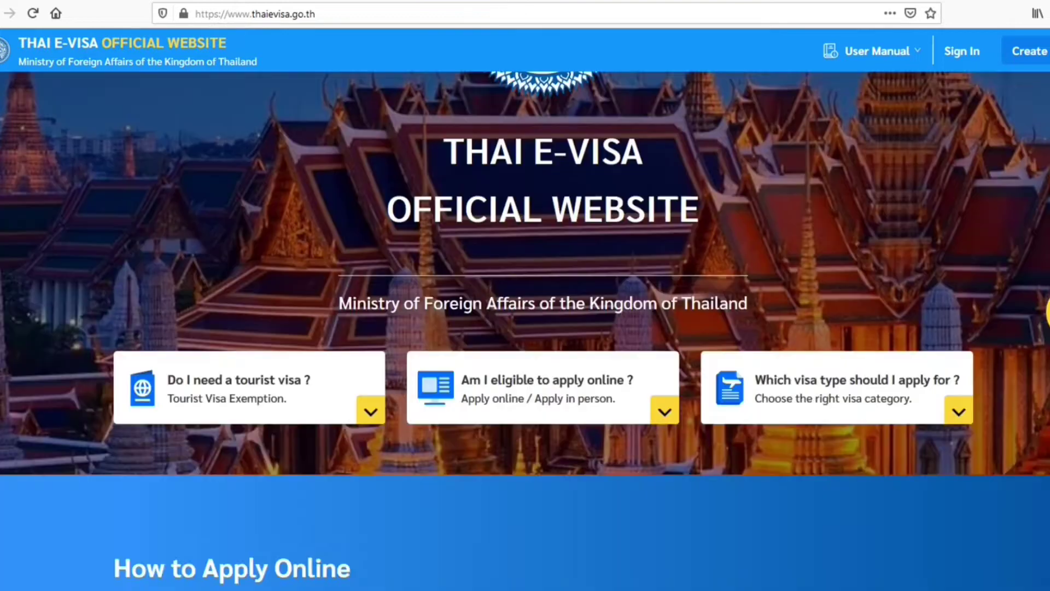
scroll(310, 407, "down", 3)
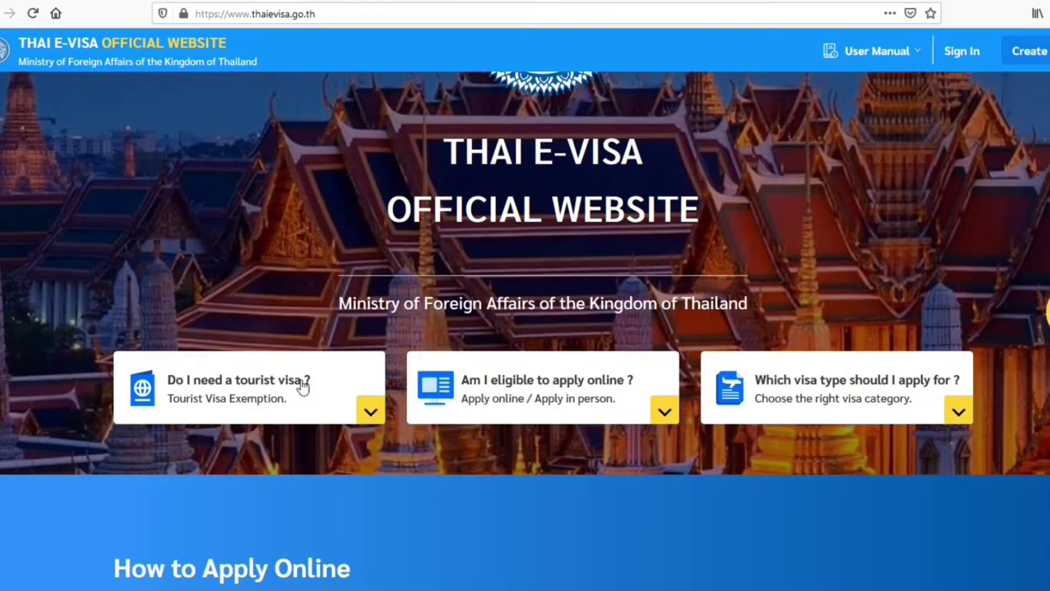
left_click(370, 412)
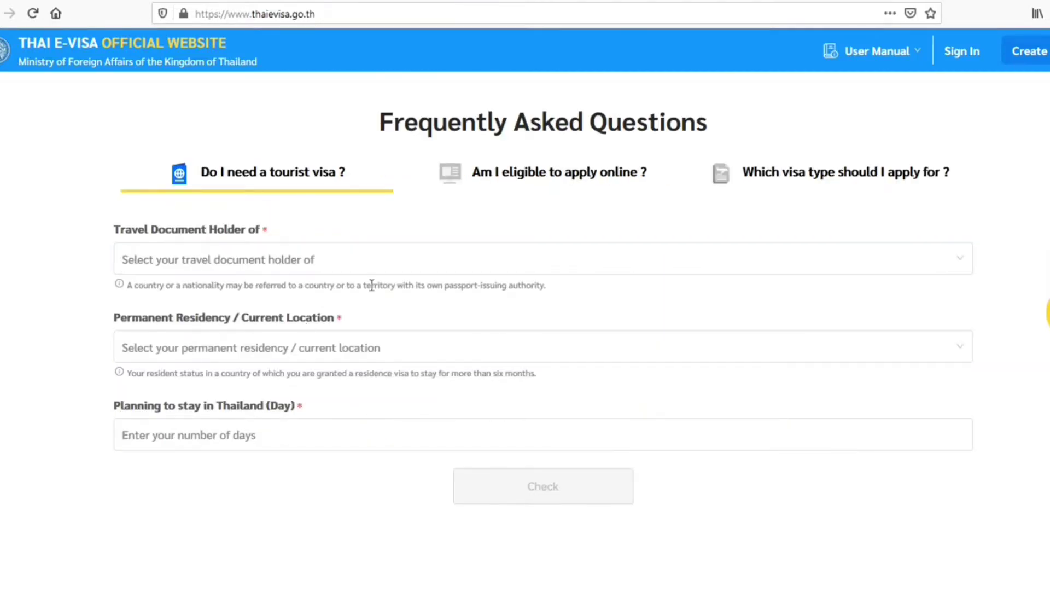
- Check the tourist visa requirement for a Canada travel document holder residing in Canada and planning to stay 20 days
left_click(372, 266)
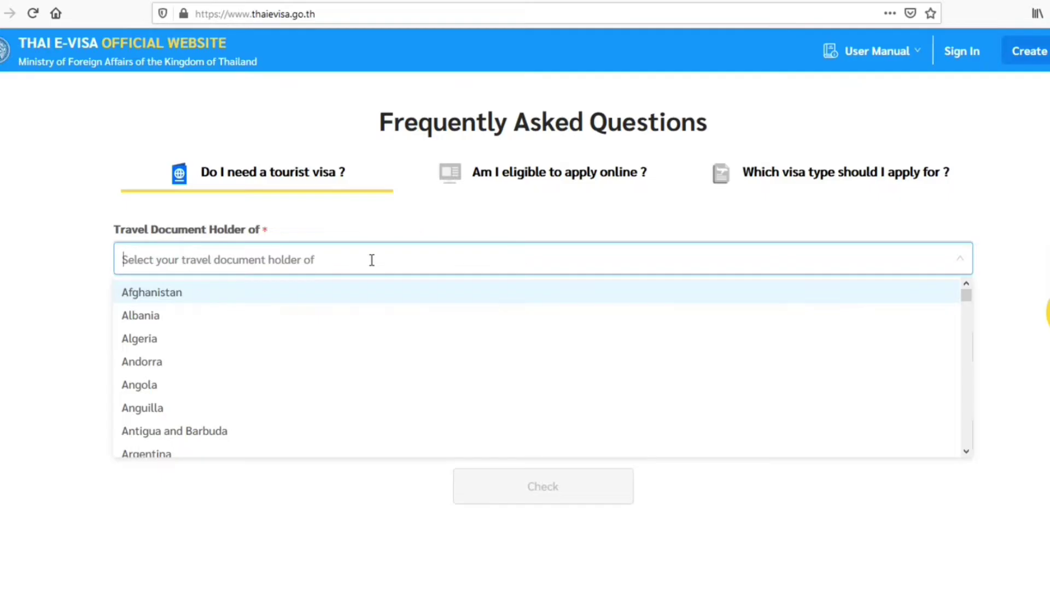
type("canad")
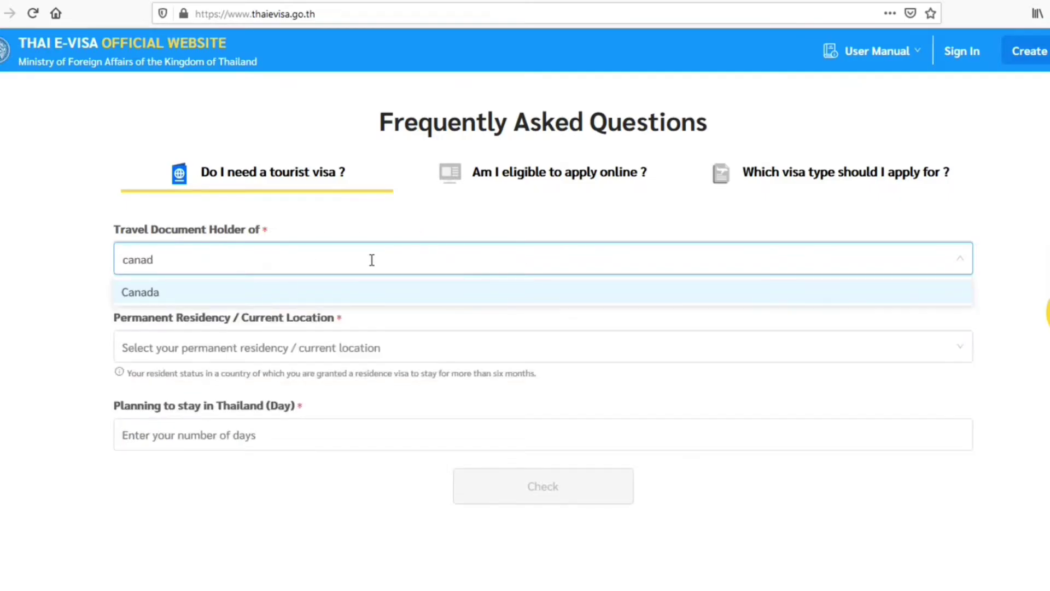
left_click(323, 294)
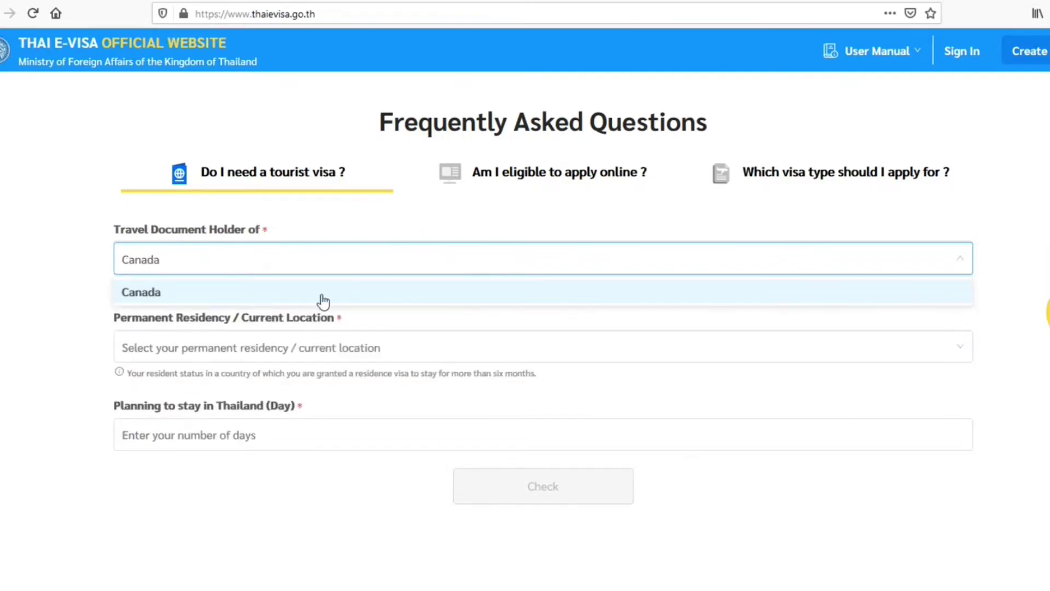
left_click(318, 342)
type("ca")
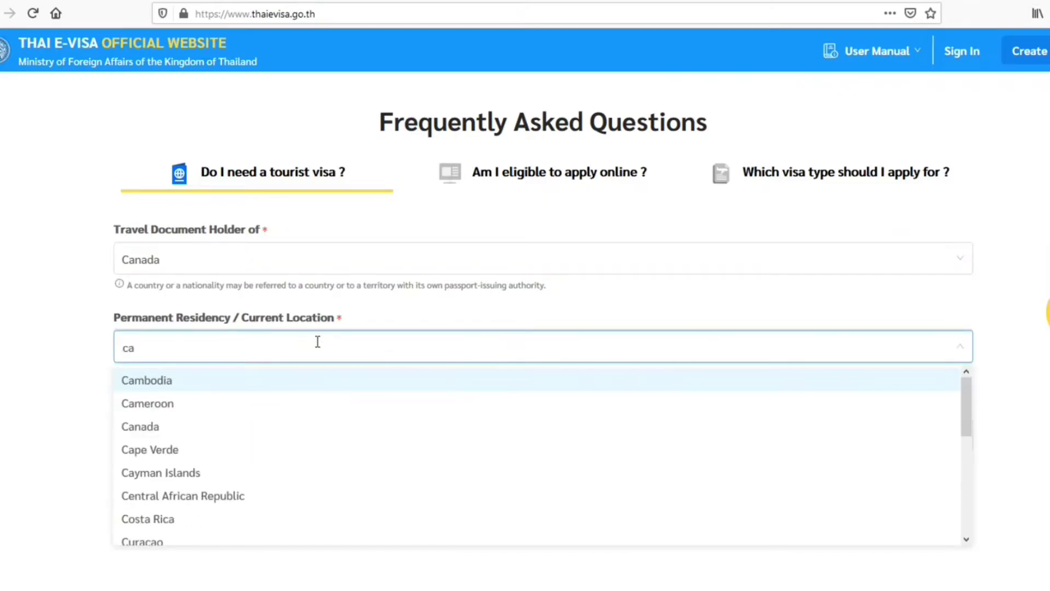
type("nada")
left_click(281, 378)
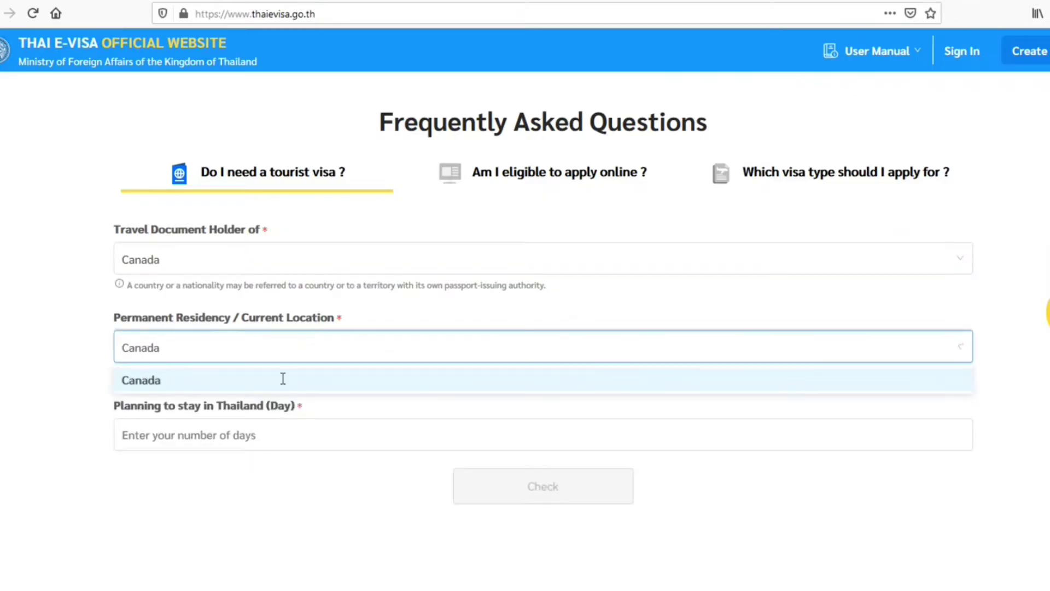
left_click(295, 440)
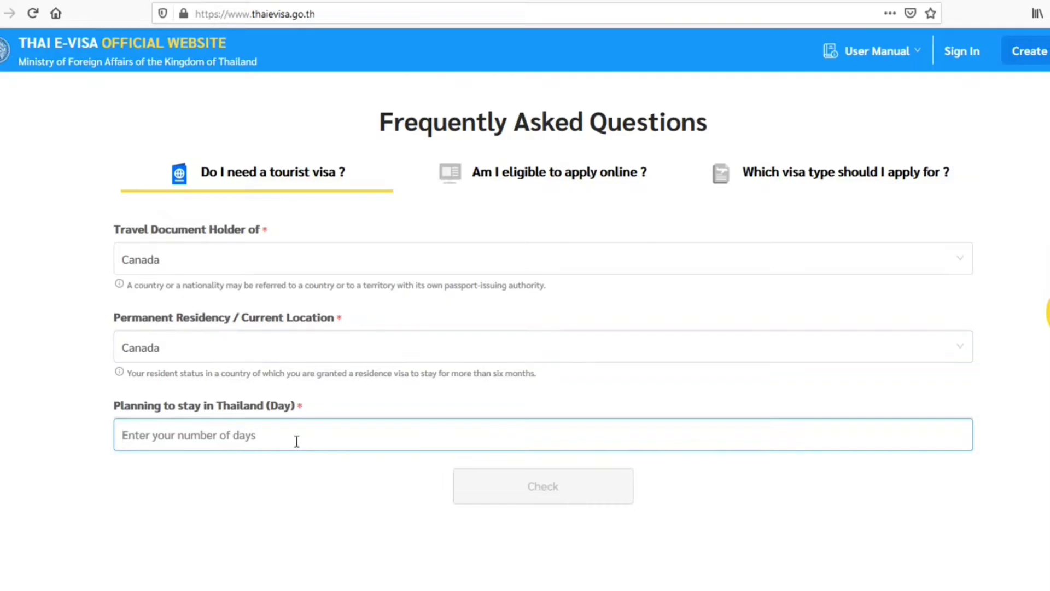
type("20")
left_click(578, 501)
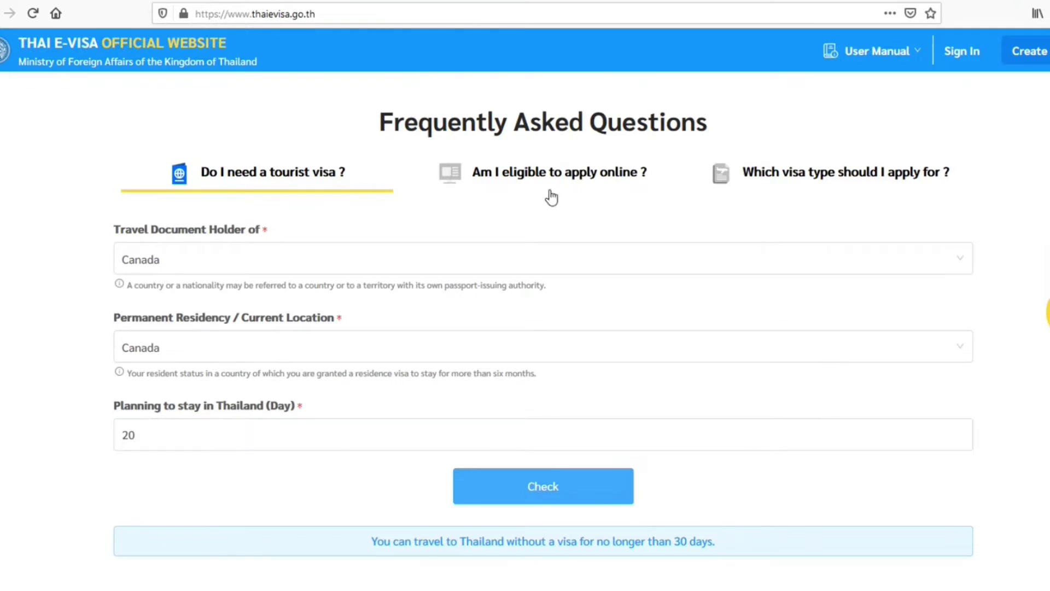
- Set the planned stay in Thailand to 60 days, rerun the tourist visa check and read the full answer
left_click(128, 435)
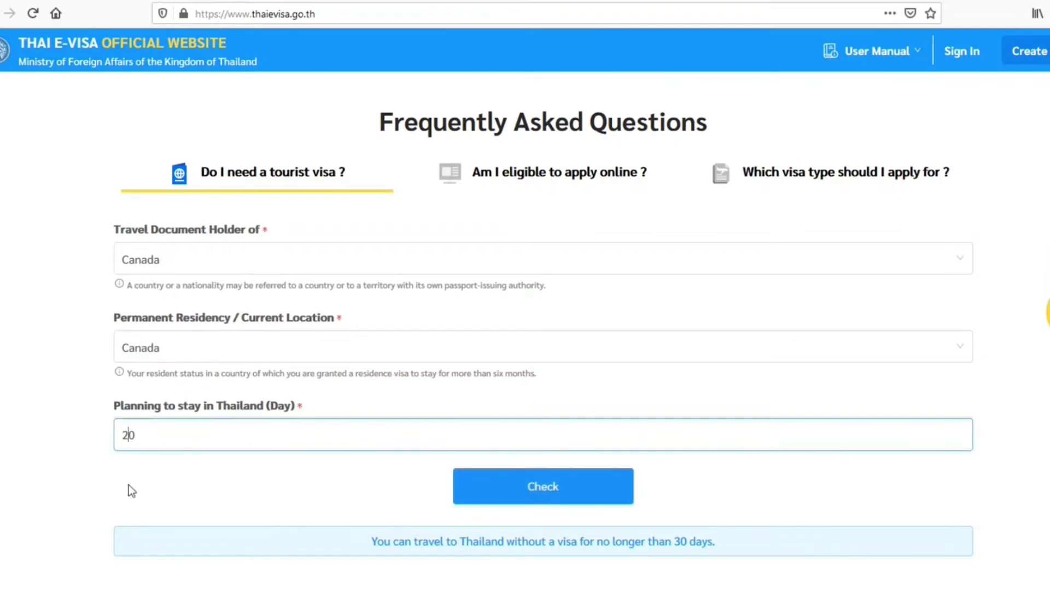
key("BackSpace")
type("6")
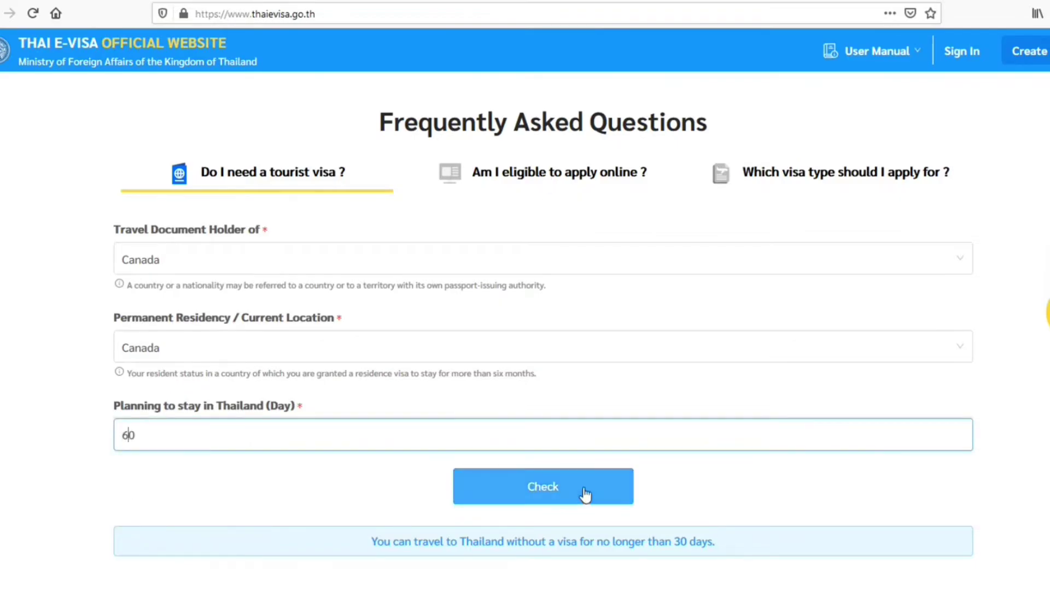
left_click(584, 494)
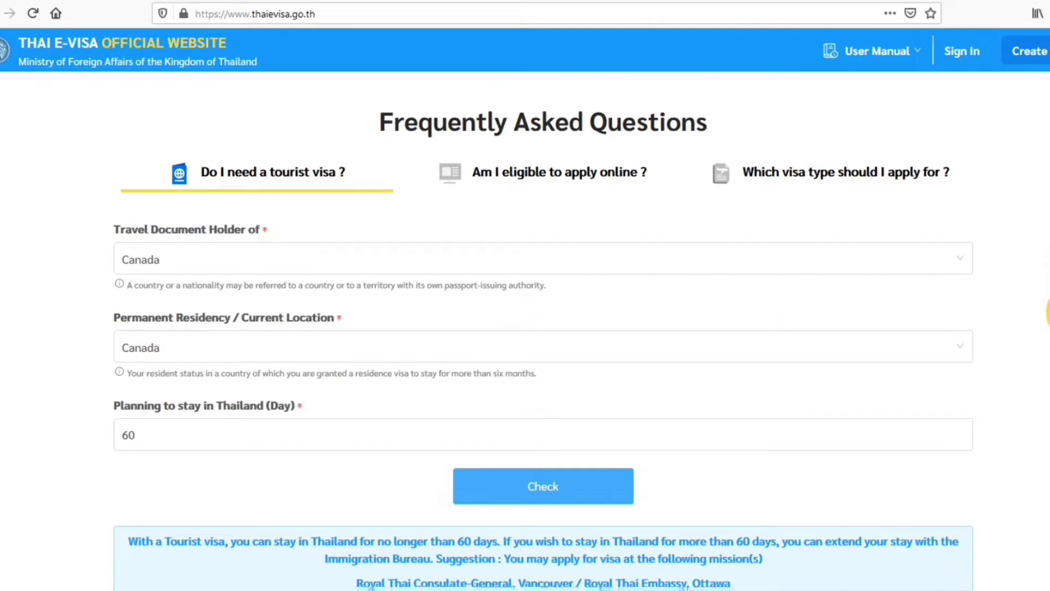
scroll(869, 431, "down", 2)
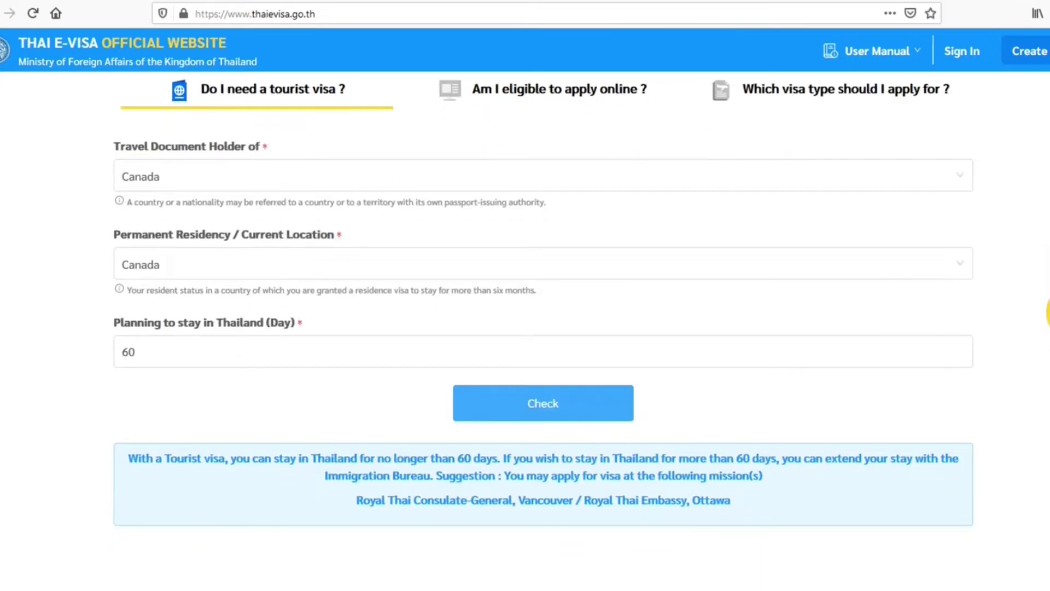
scroll(826, 244, "up", 2)
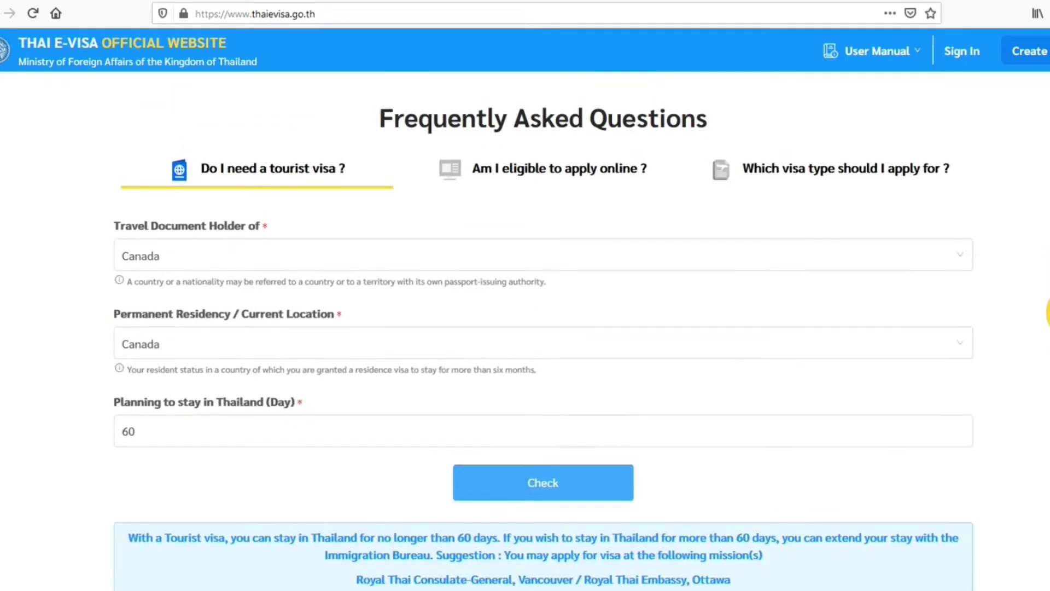
- Check eligibility to apply online with Canada as both the travel document country and the permanent residency
left_click(585, 174)
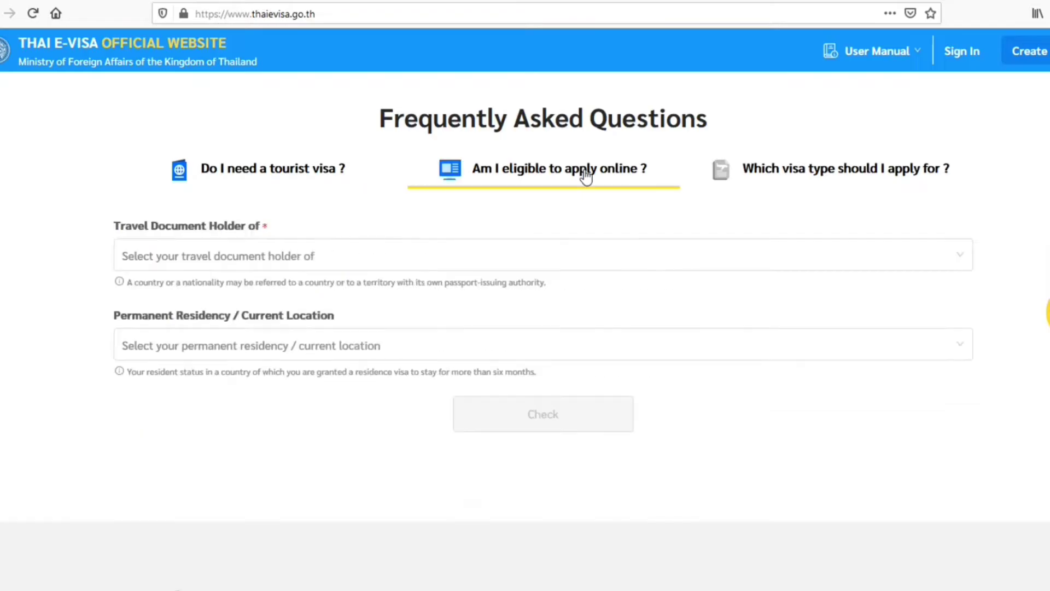
left_click(439, 262)
type("canada")
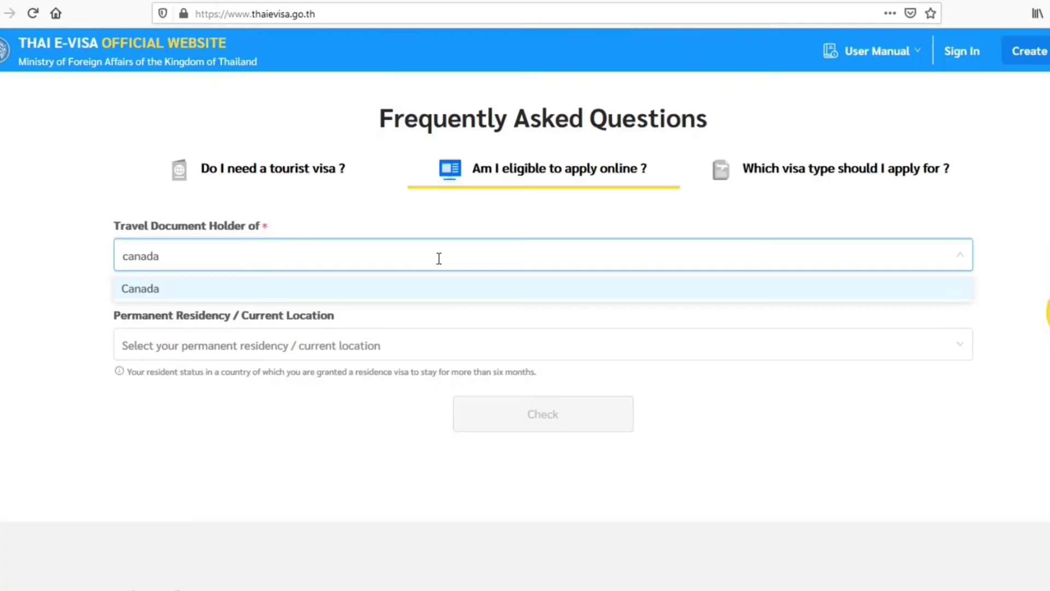
left_click(394, 289)
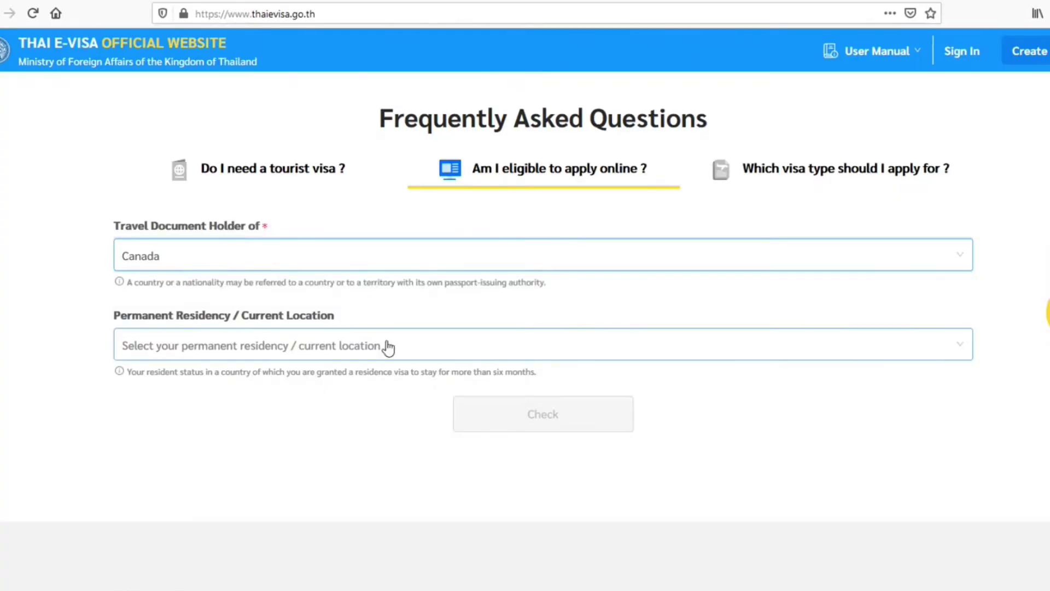
left_click(388, 344)
type("canada")
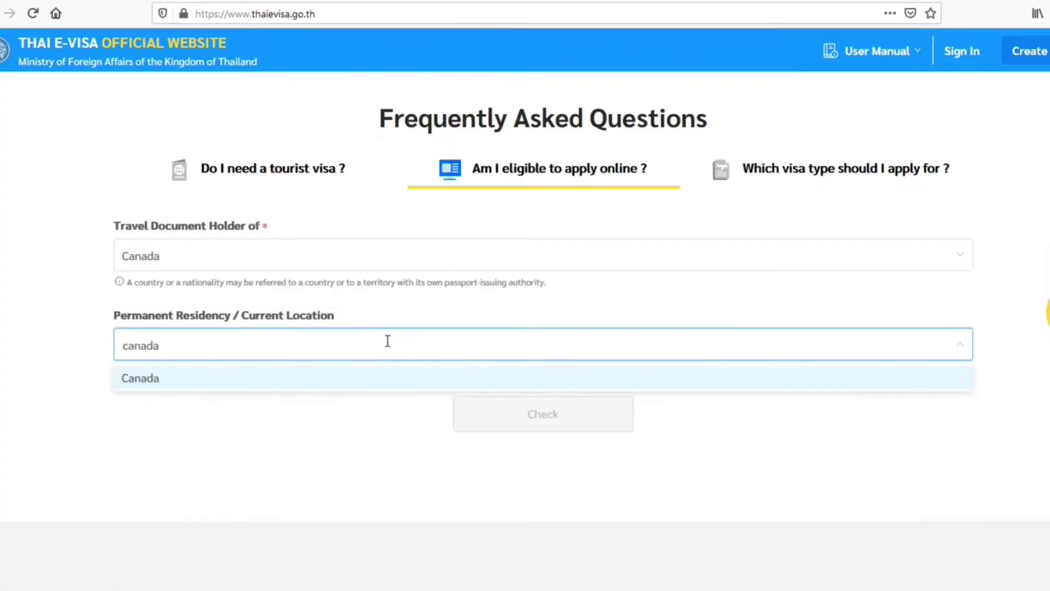
left_click(356, 380)
left_click(517, 420)
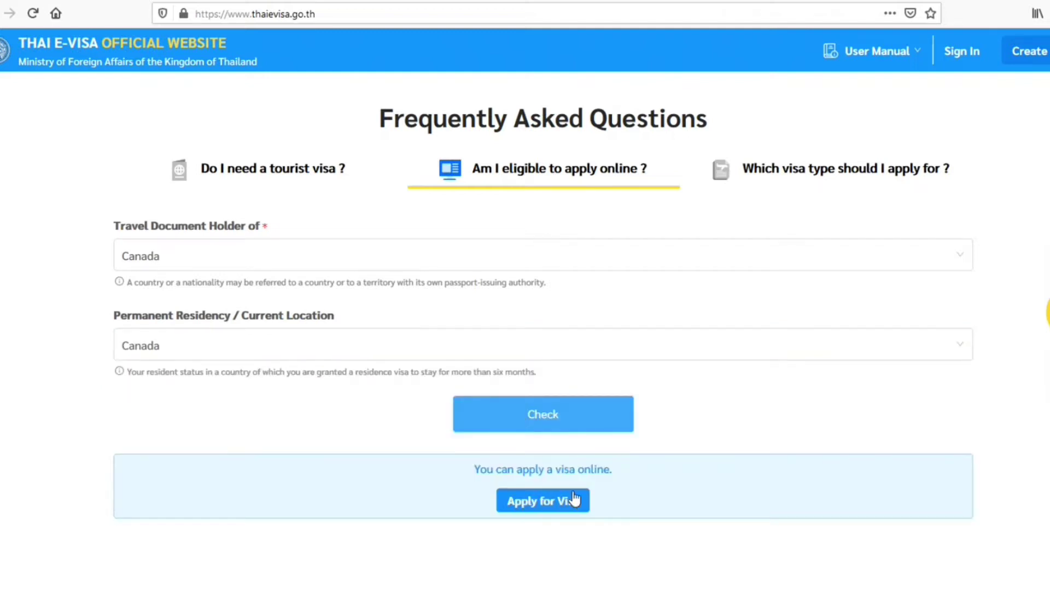
- Check which visa type to apply for with an Ordinary Passport and Tourism / Leisure activities as the purpose of visit
left_click(775, 181)
left_click(541, 261)
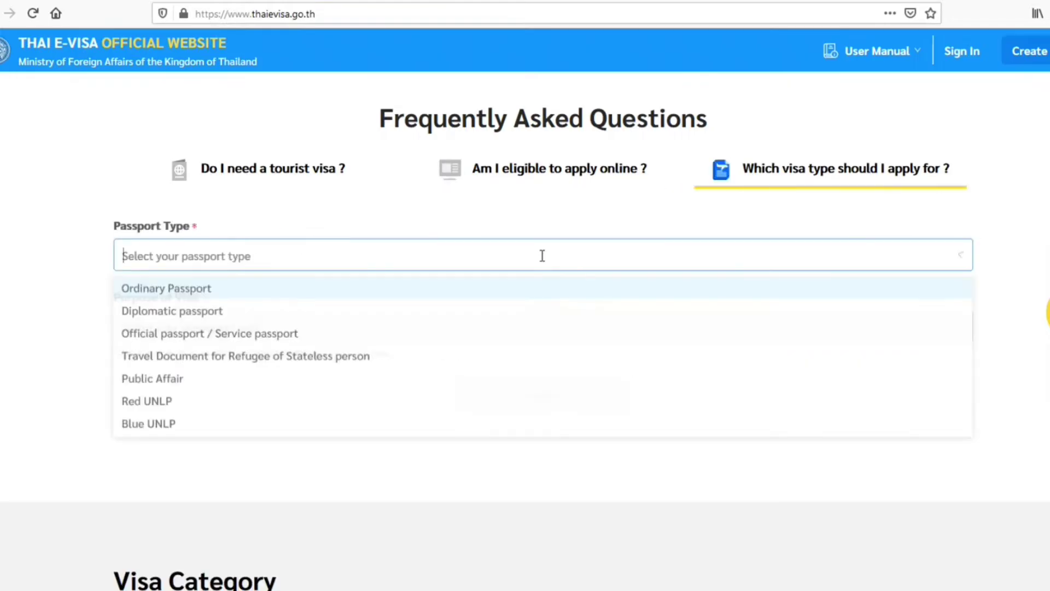
left_click(410, 293)
left_click(417, 326)
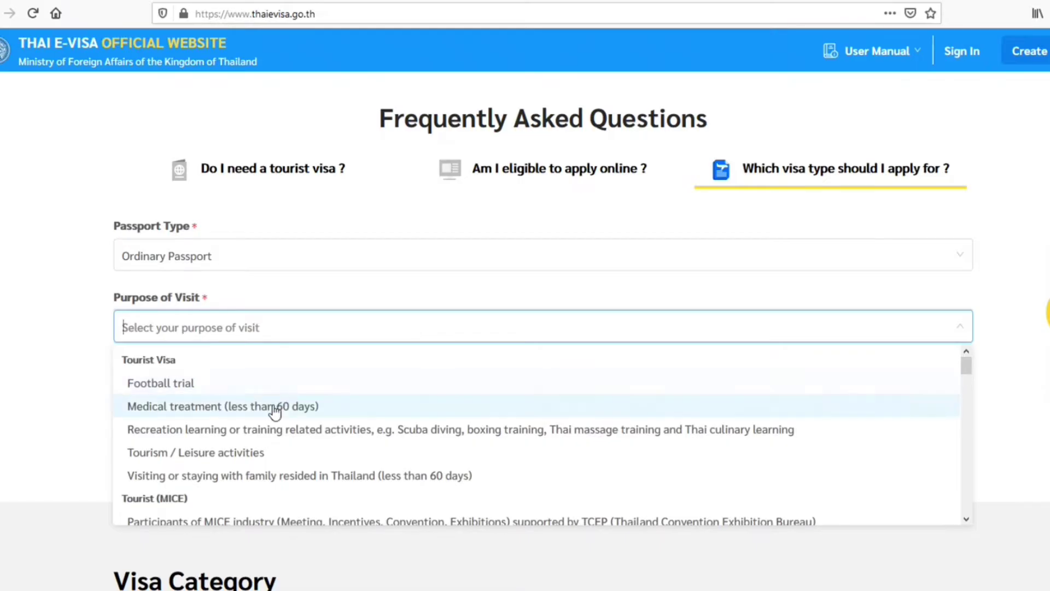
left_click(238, 452)
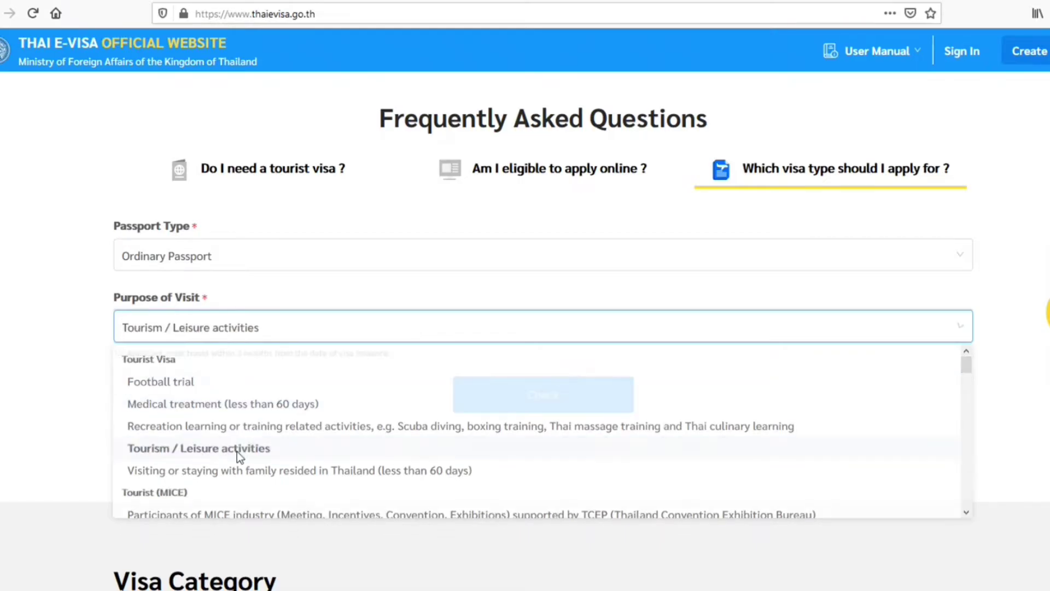
left_click(531, 402)
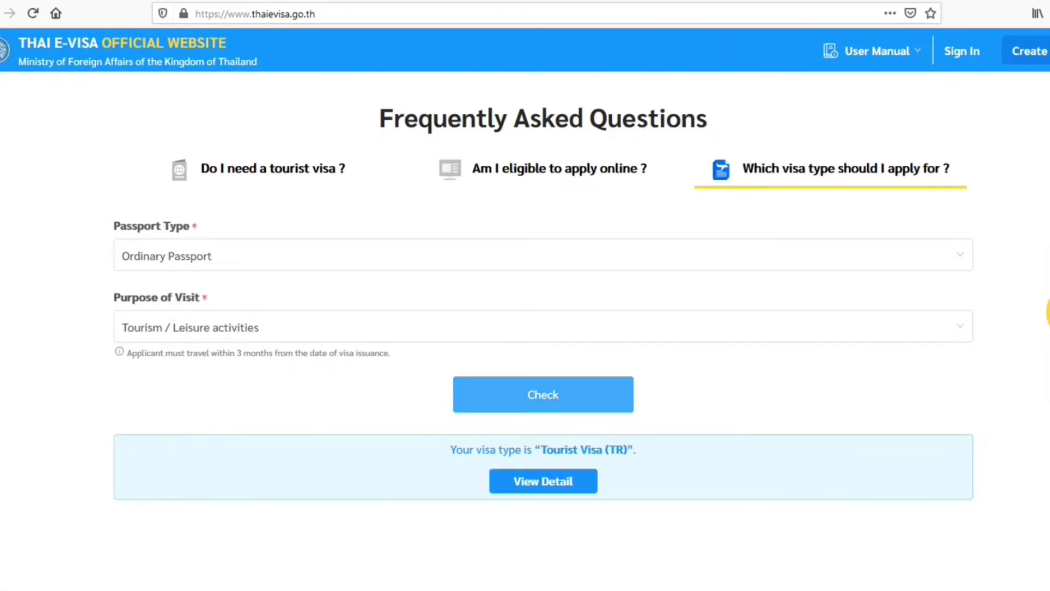
- Review the How to Apply Online stages on the home page and open the account creation form
scroll(525, 328, "up", 8)
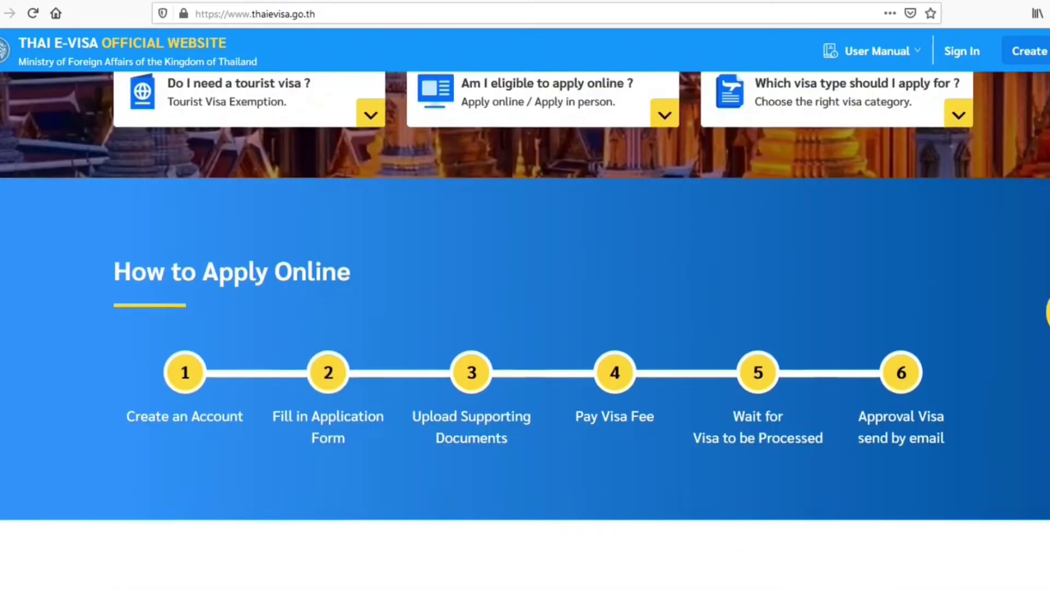
scroll(492, 375, "up", 3)
scroll(493, 375, "down", 2)
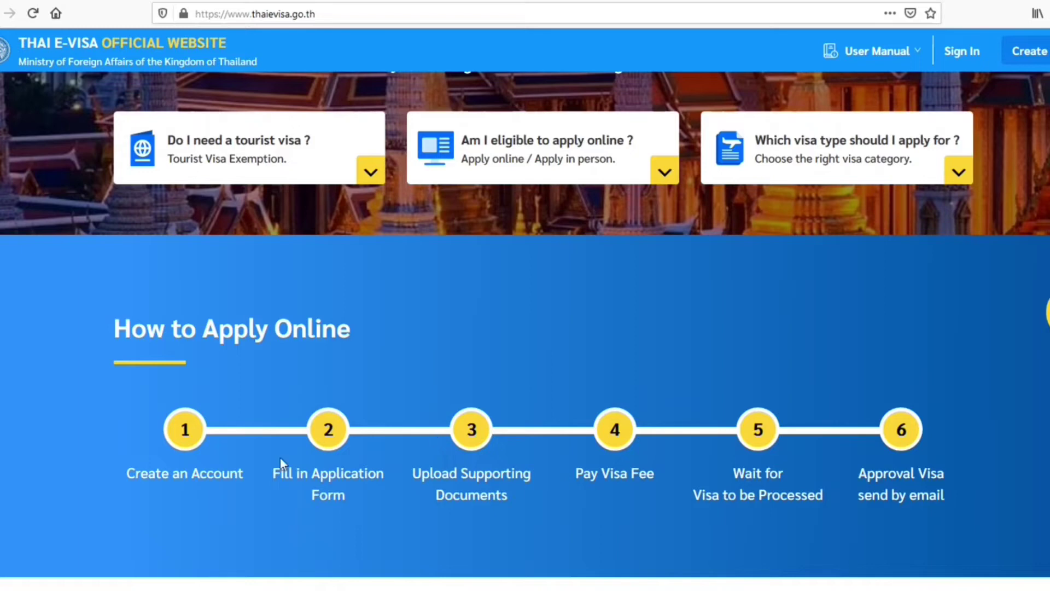
left_click(1025, 66)
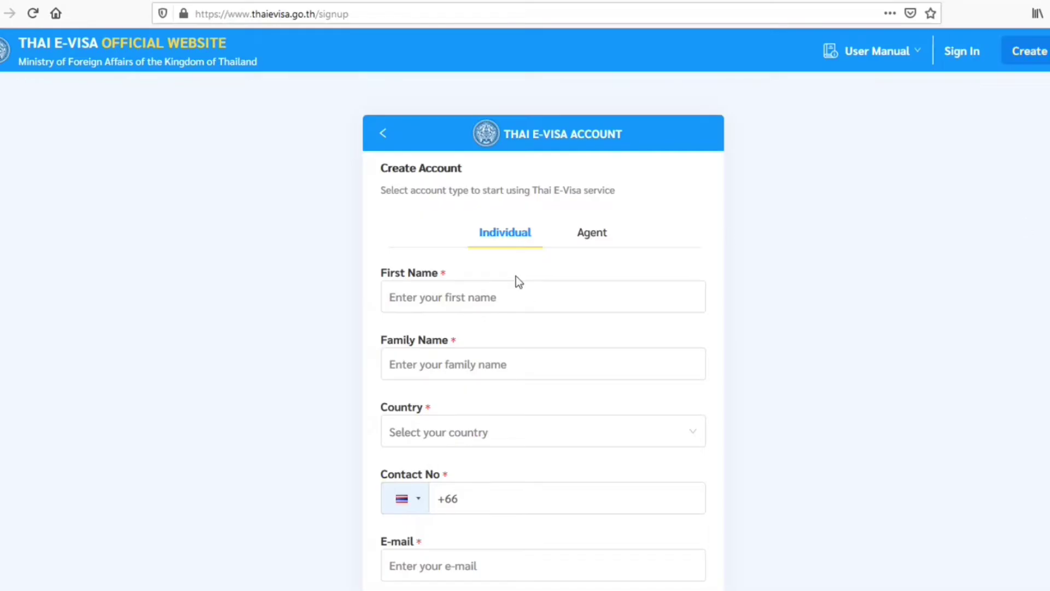
- Compare the Agent and Individual account types, then examine the individual form's required fields, password rules, terms and code entry
left_click(581, 246)
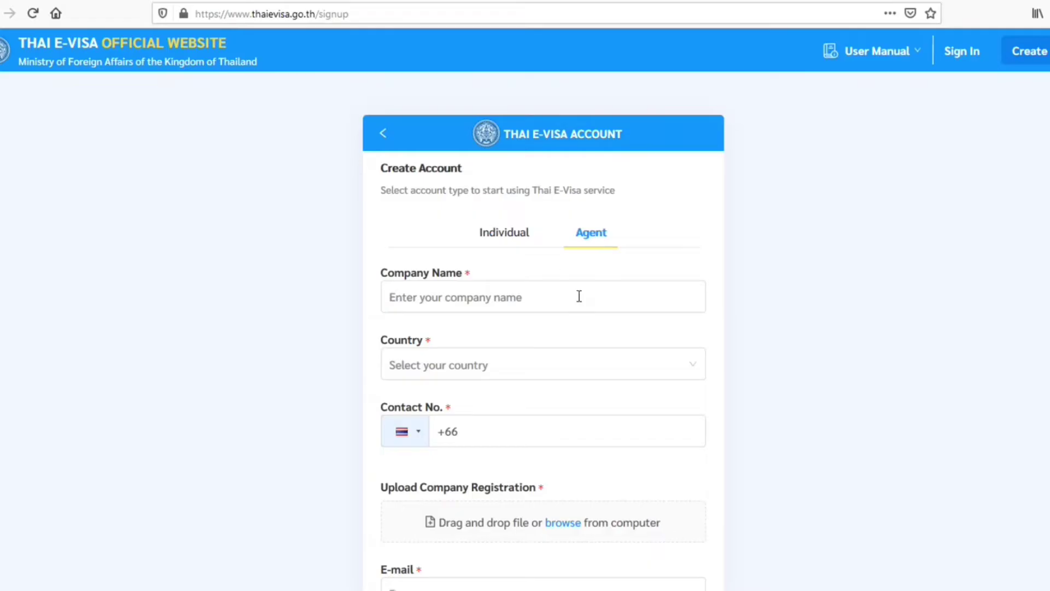
left_click(494, 235)
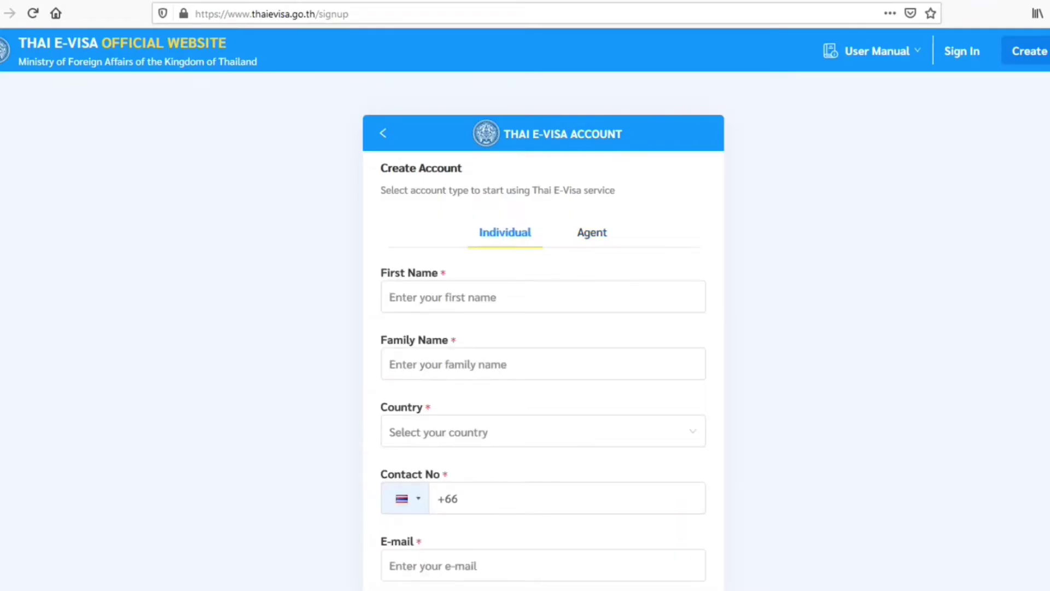
scroll(543, 328, "down", 3)
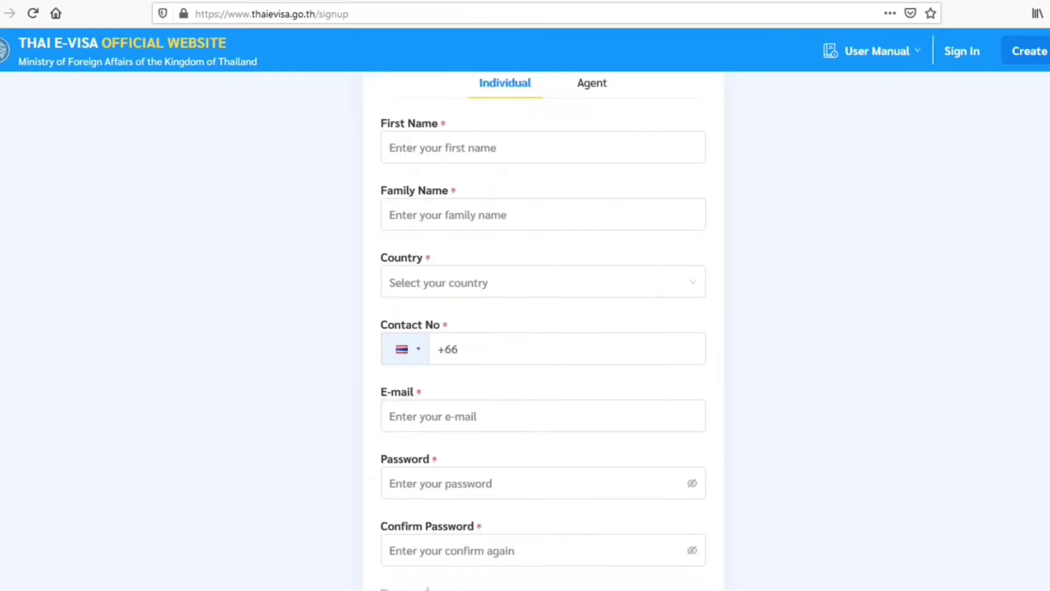
scroll(543, 328, "down", 3)
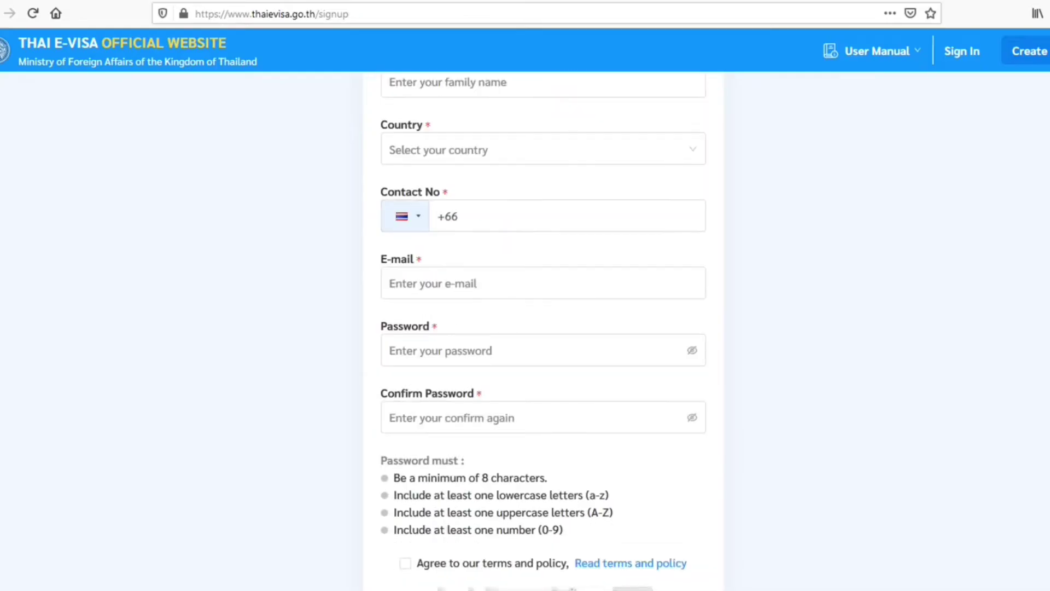
scroll(543, 329, "down", 2)
scroll(543, 328, "down", 2)
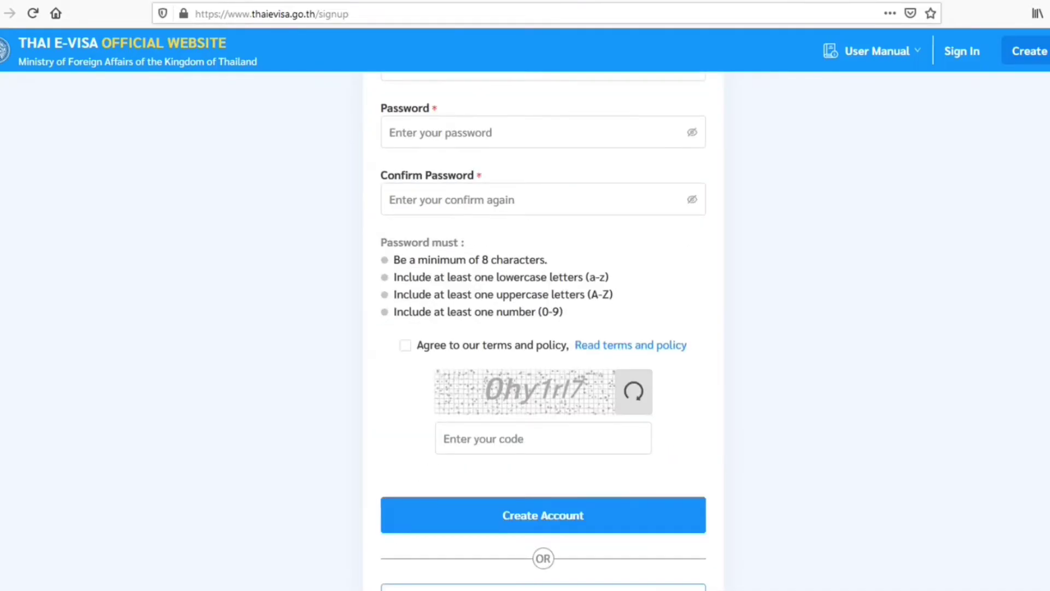
- Sign in to the individual e-Visa account and start an application for a new visa
scroll(543, 328, "up", 2)
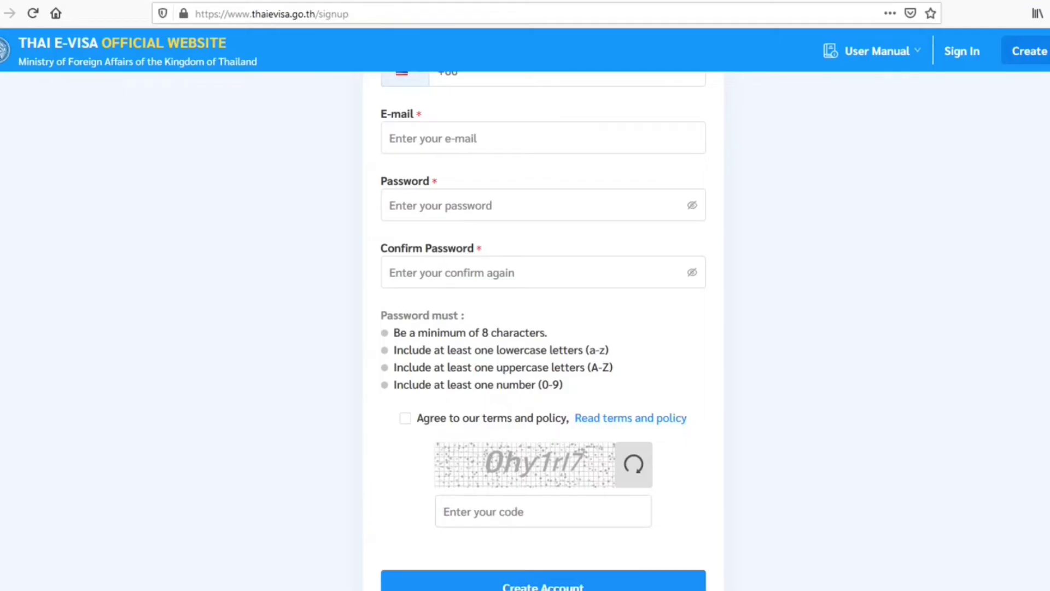
left_click(633, 464)
left_click(962, 51)
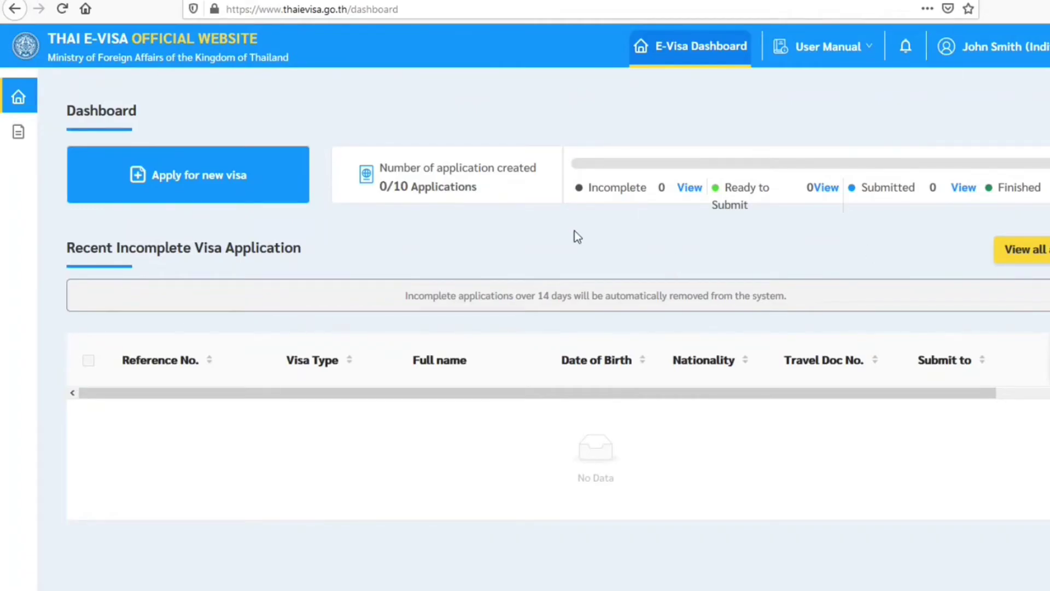
left_click(222, 181)
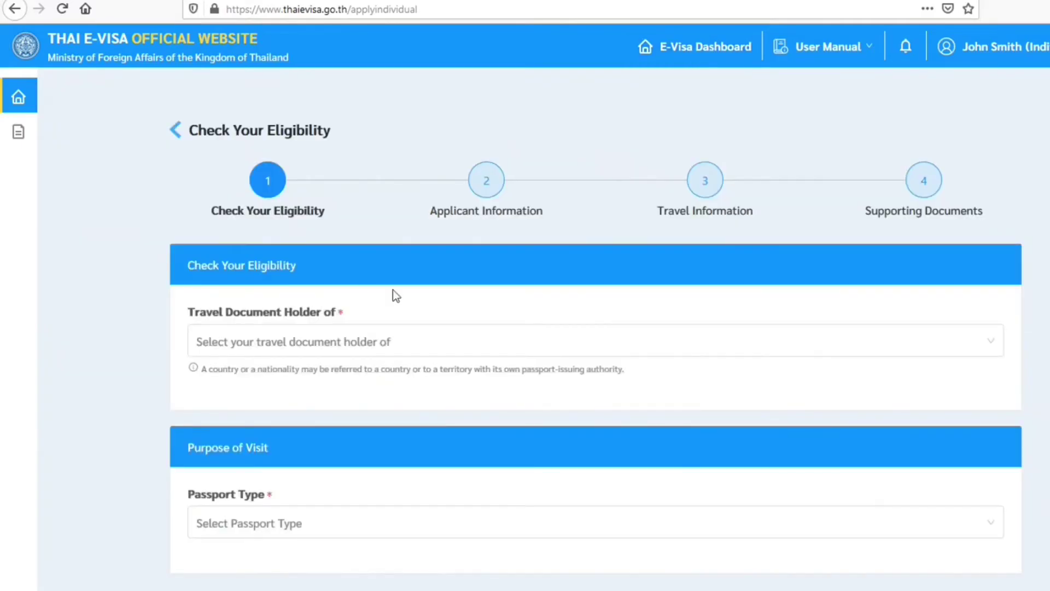
- Set Canada as travel document country and permanent residency, with Royal Thai Embassy, Ottawa as the place of submission
left_click(392, 356)
type("canada")
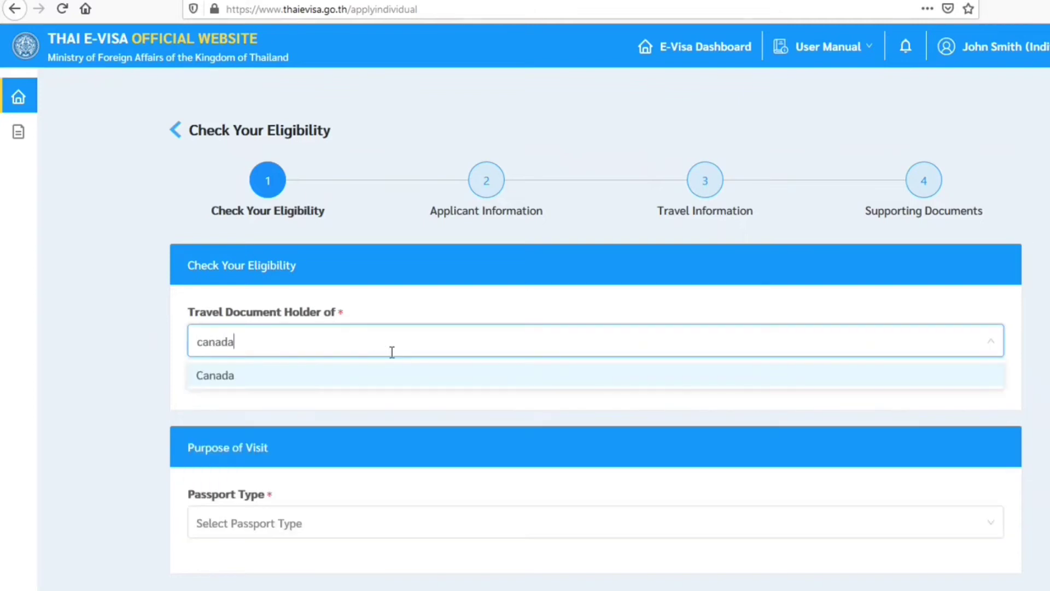
left_click(323, 382)
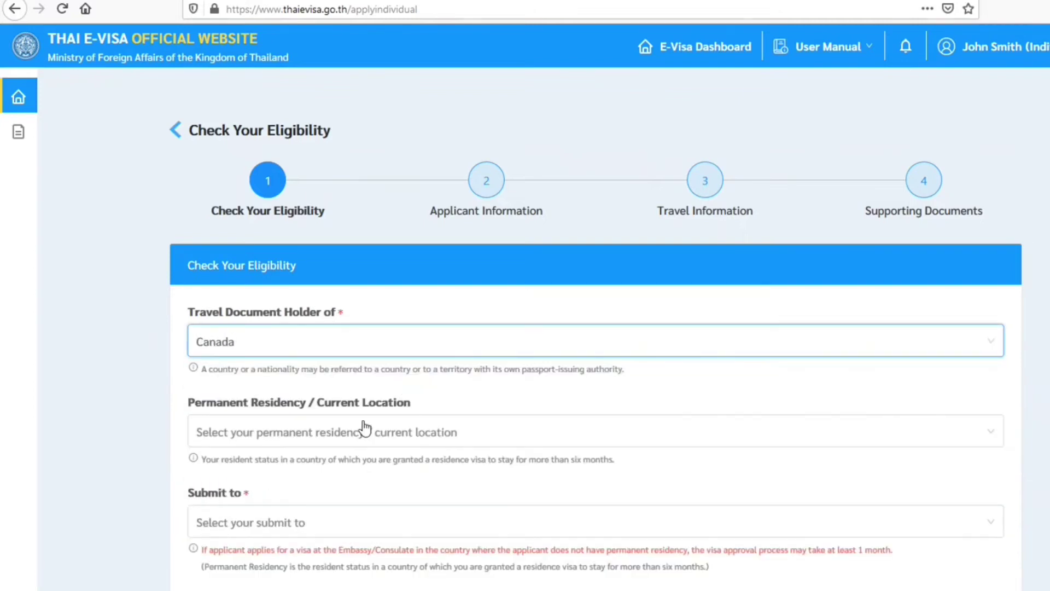
left_click(421, 444)
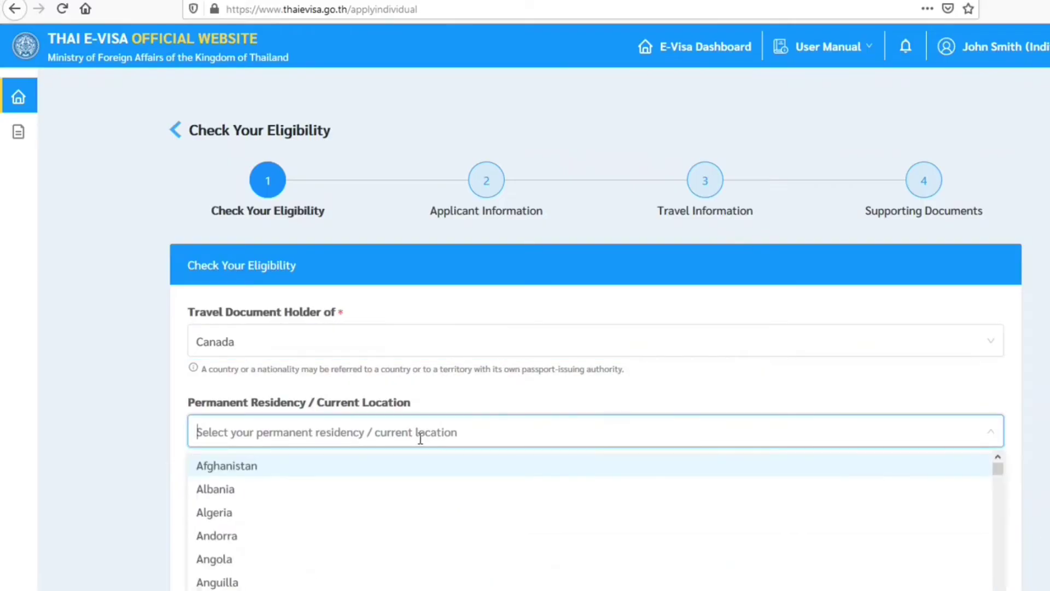
type("canada")
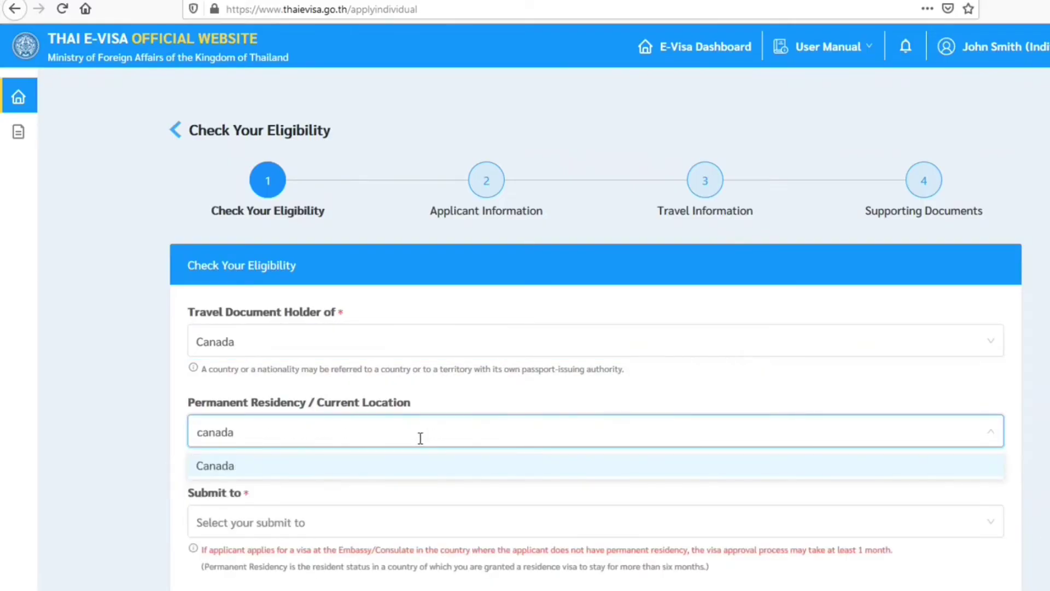
left_click(354, 463)
scroll(1023, 261, "down", 3)
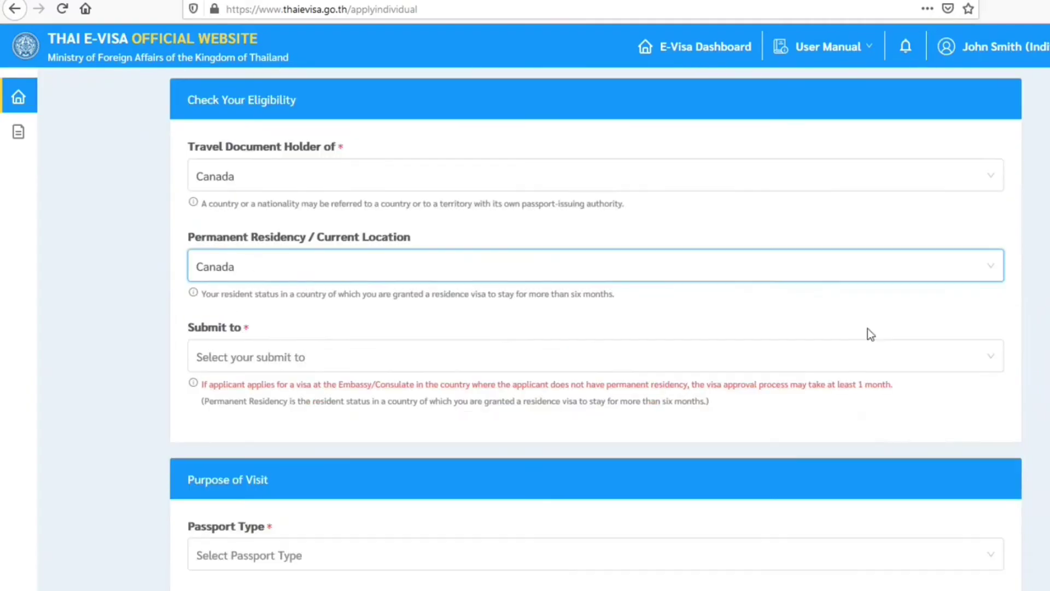
left_click(788, 355)
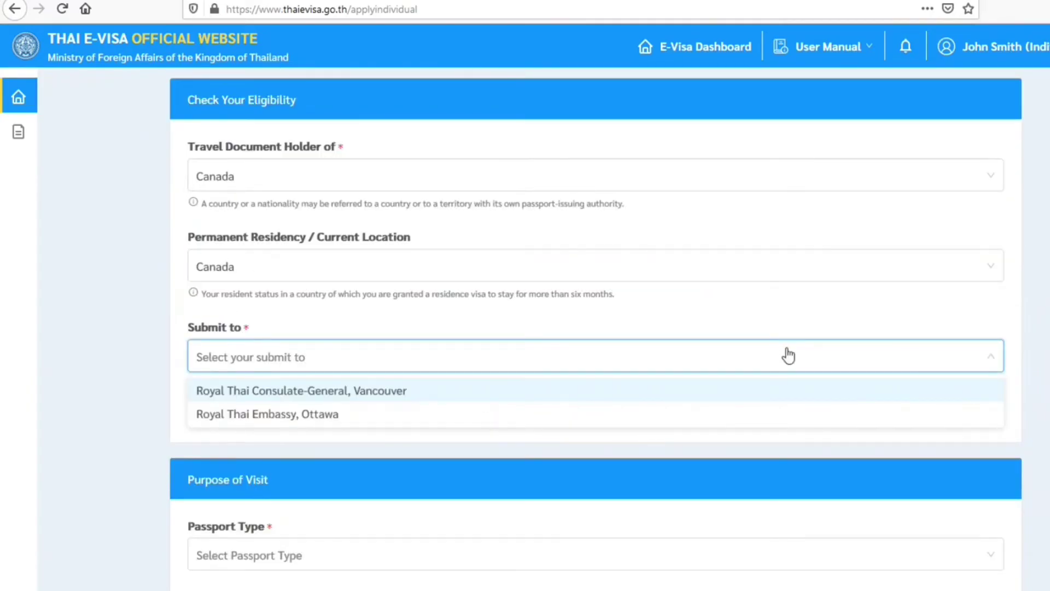
left_click(651, 418)
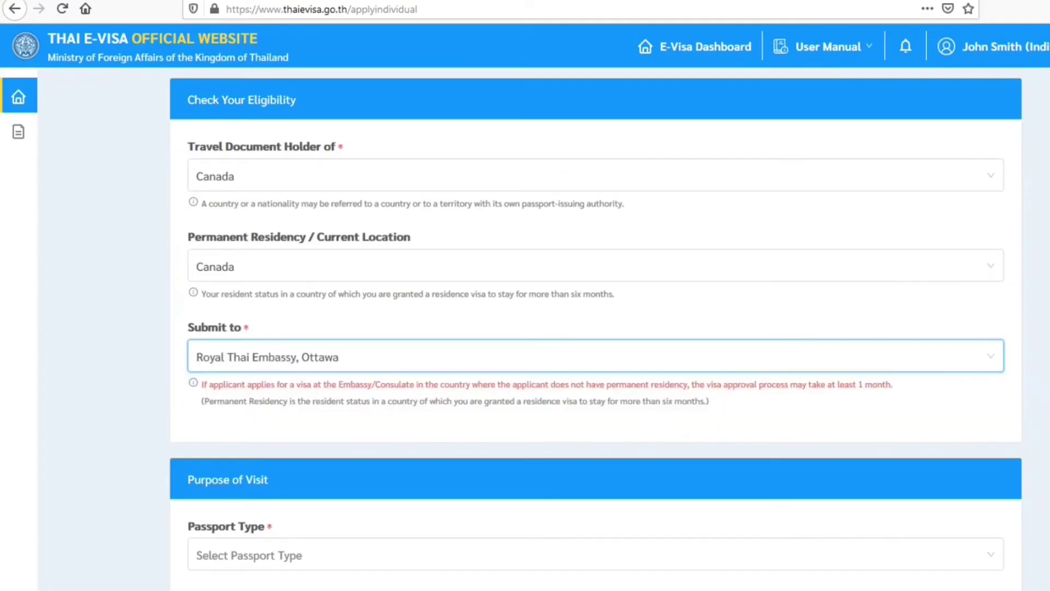
- Choose Ordinary Passport and Tourism / Leisure activities as the purpose of visit, with Multiple as the number of entries
scroll(560, 416, "down", 3)
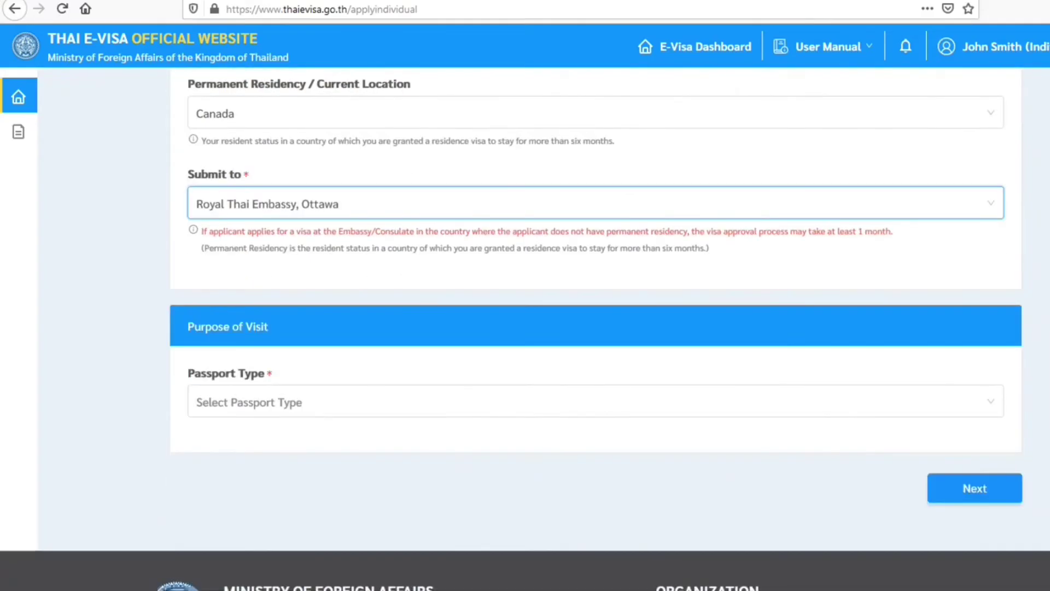
left_click(561, 413)
left_click(556, 436)
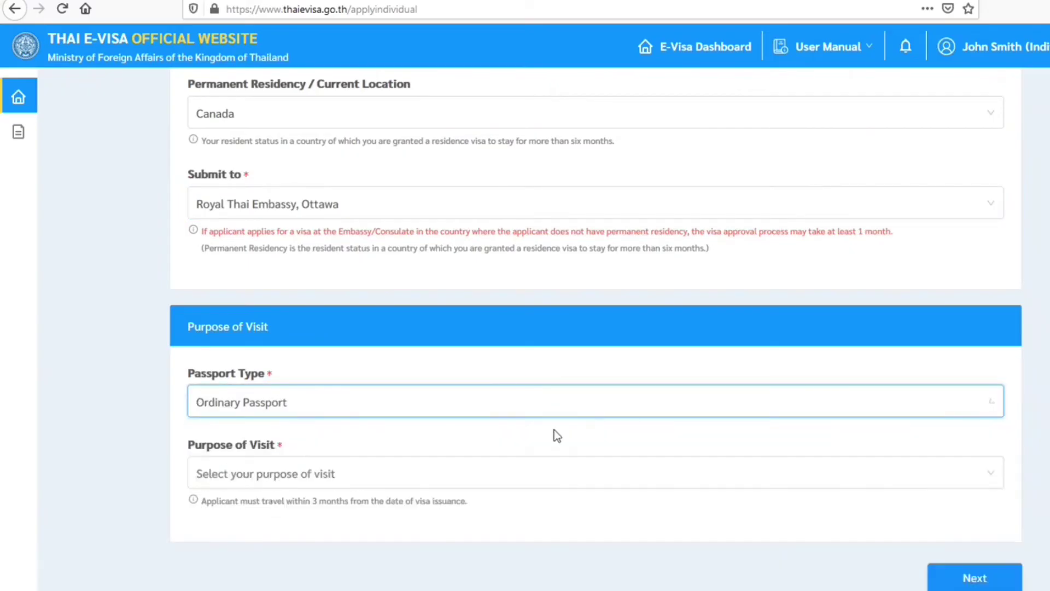
left_click(842, 482)
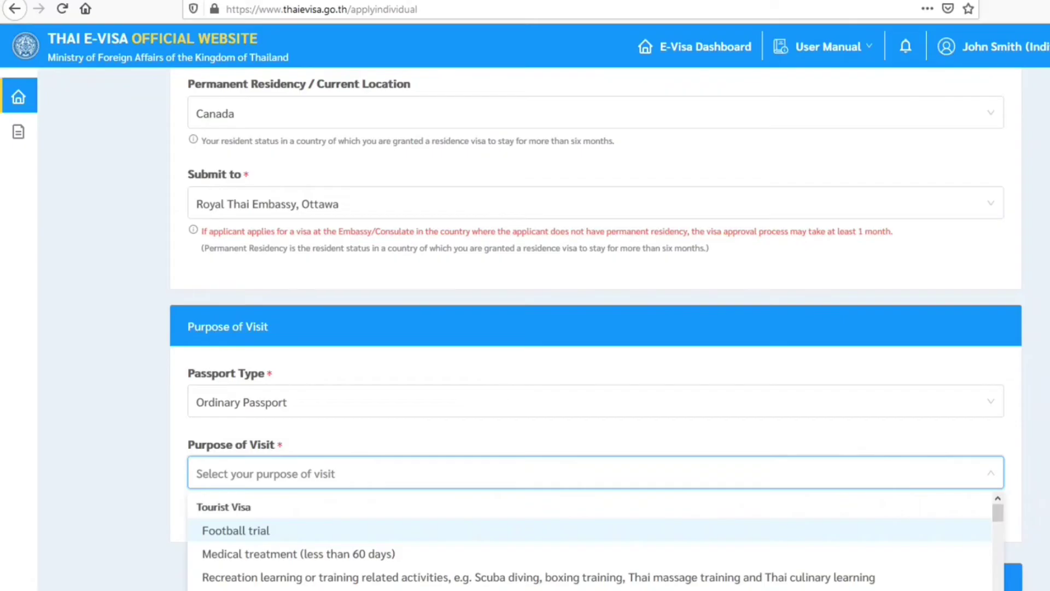
scroll(596, 328, "down", 3)
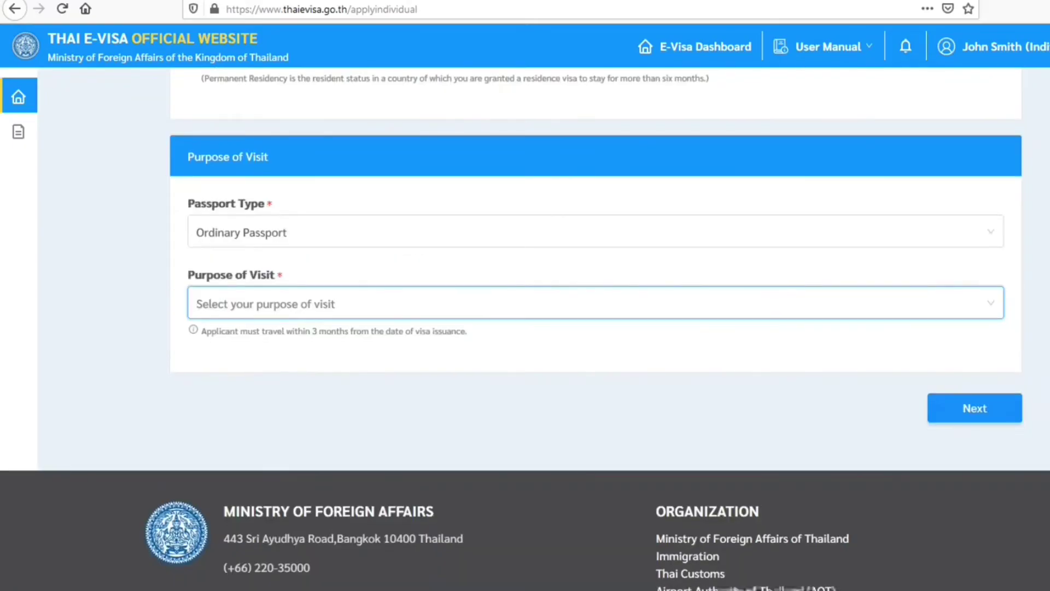
left_click(728, 306)
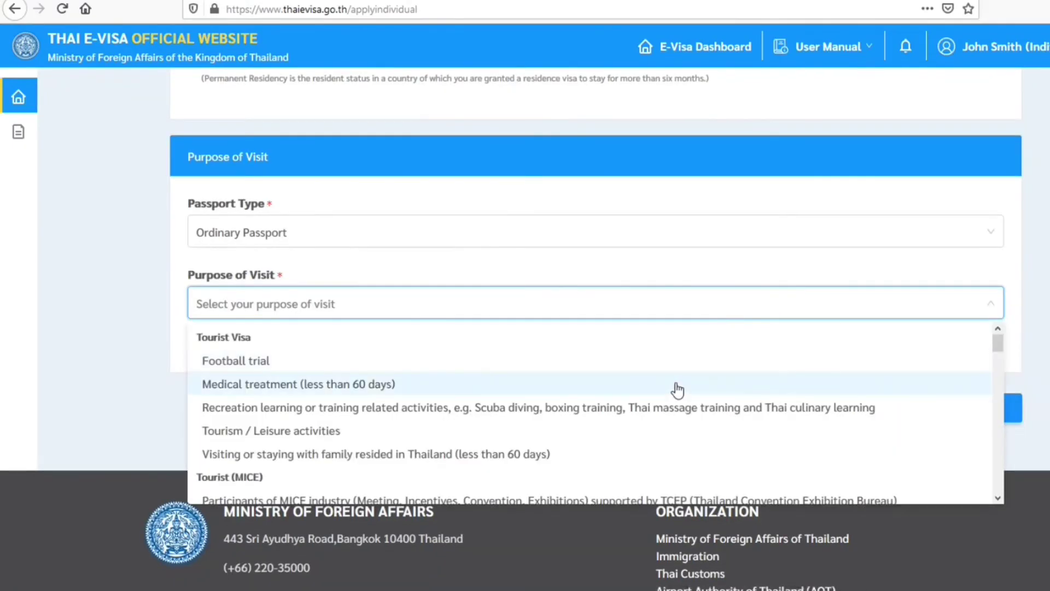
left_click(623, 440)
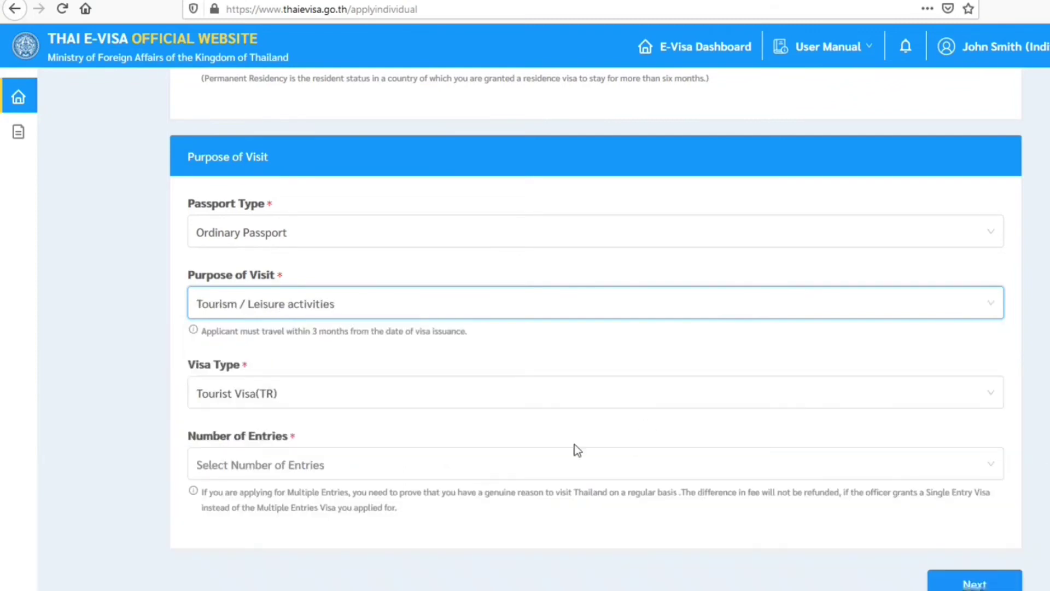
left_click(567, 469)
left_click(476, 536)
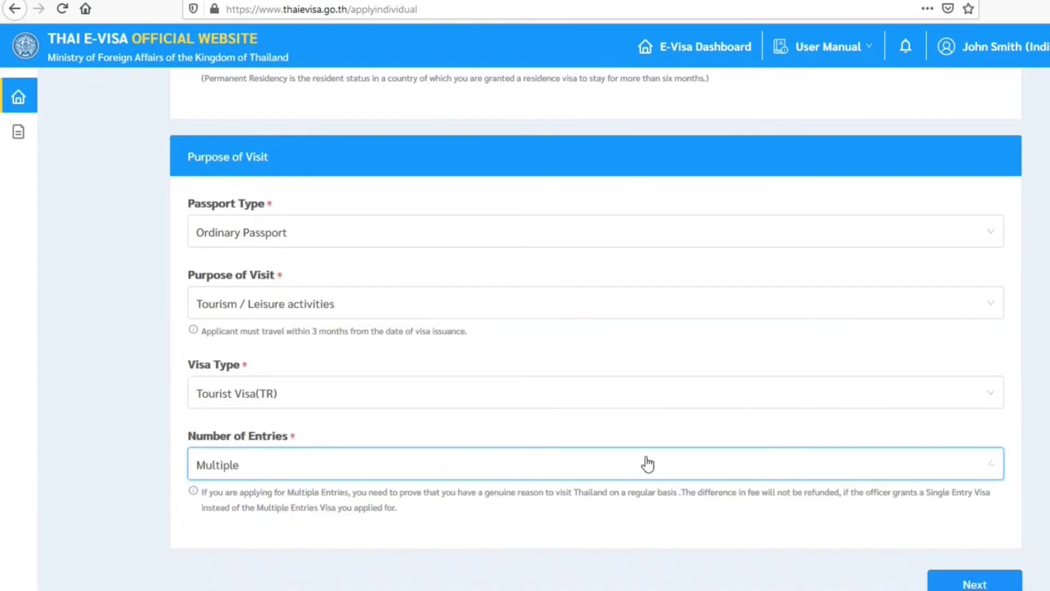
- Try the eligibility check with India as both the travel document country and the permanent residency
scroll(596, 328, "up", 6)
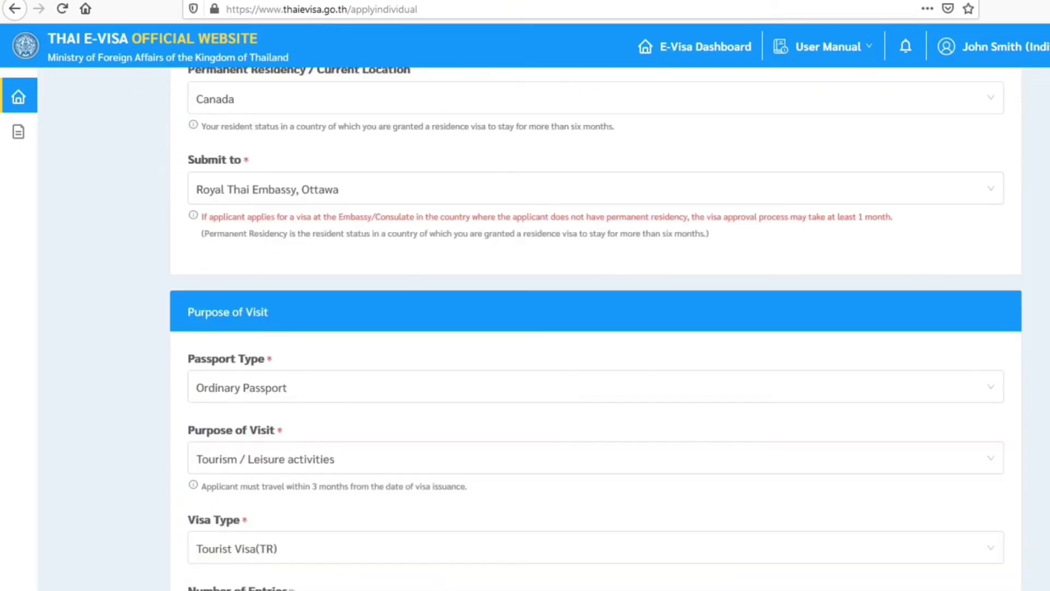
left_click(376, 190)
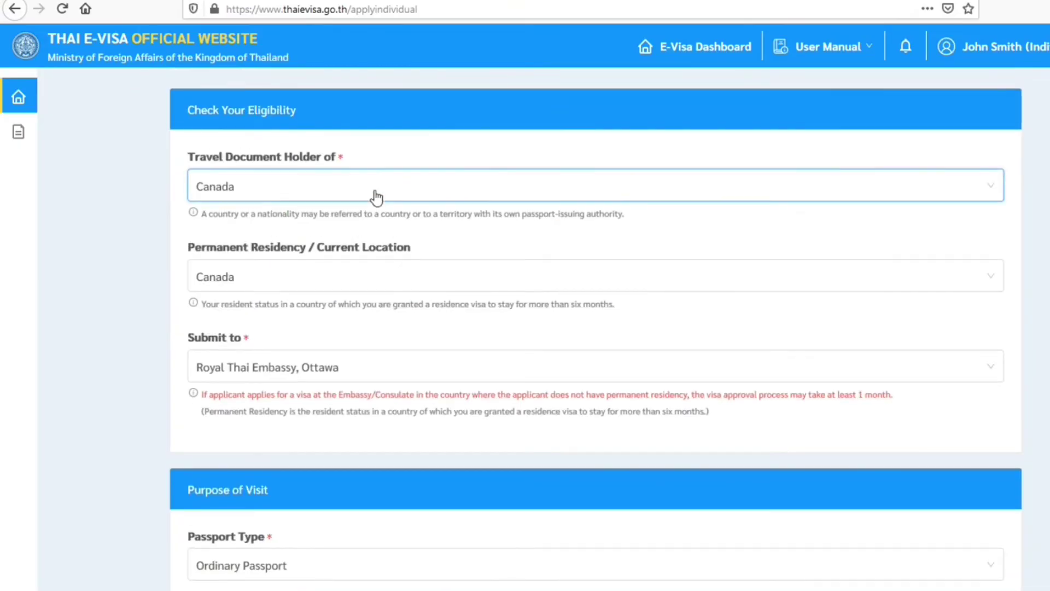
type("in")
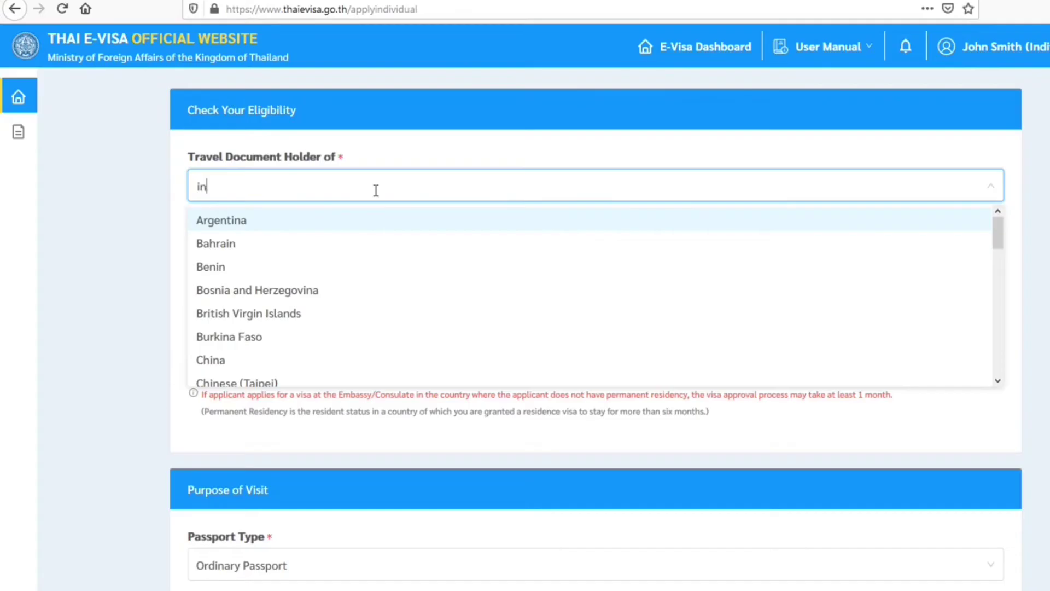
type("dia")
left_click(305, 222)
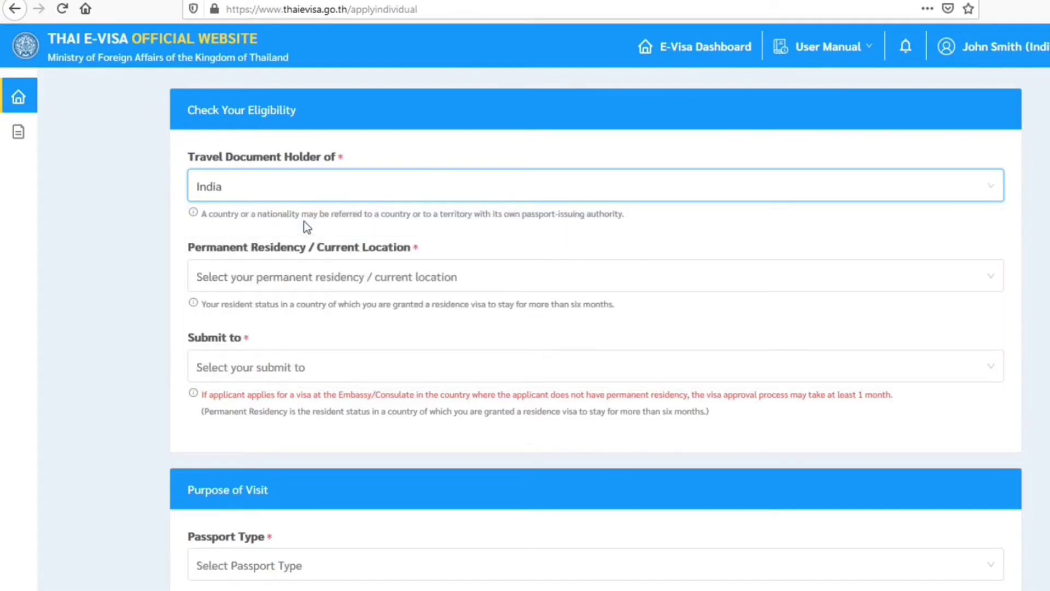
left_click(298, 272)
type("in")
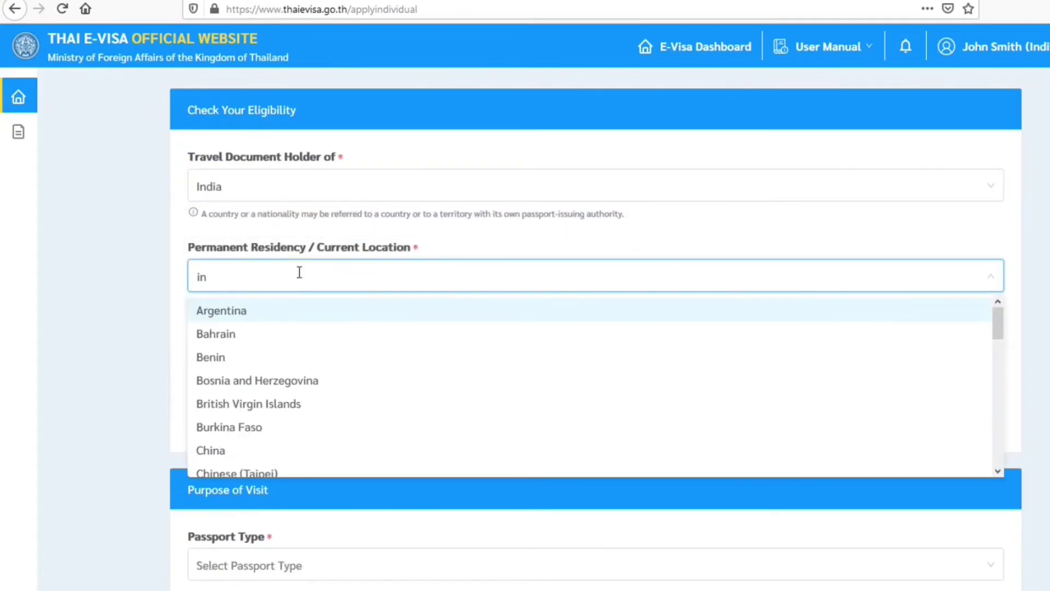
type("dia")
left_click(244, 313)
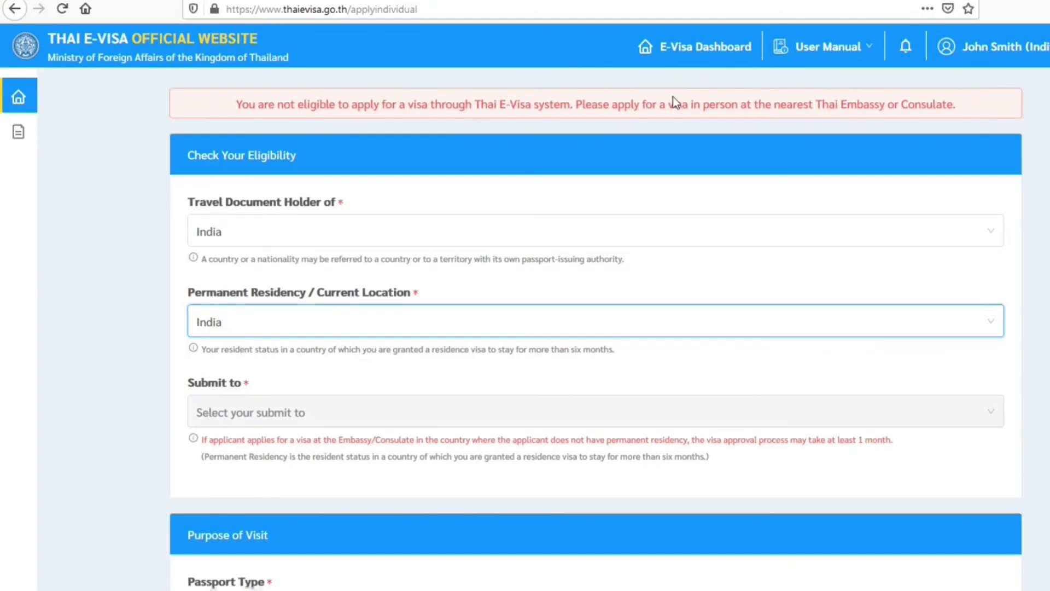
- Change travel document country and permanent residency back to Canada, and submit to the Royal Thai Embassy, Ottawa
left_click(377, 235)
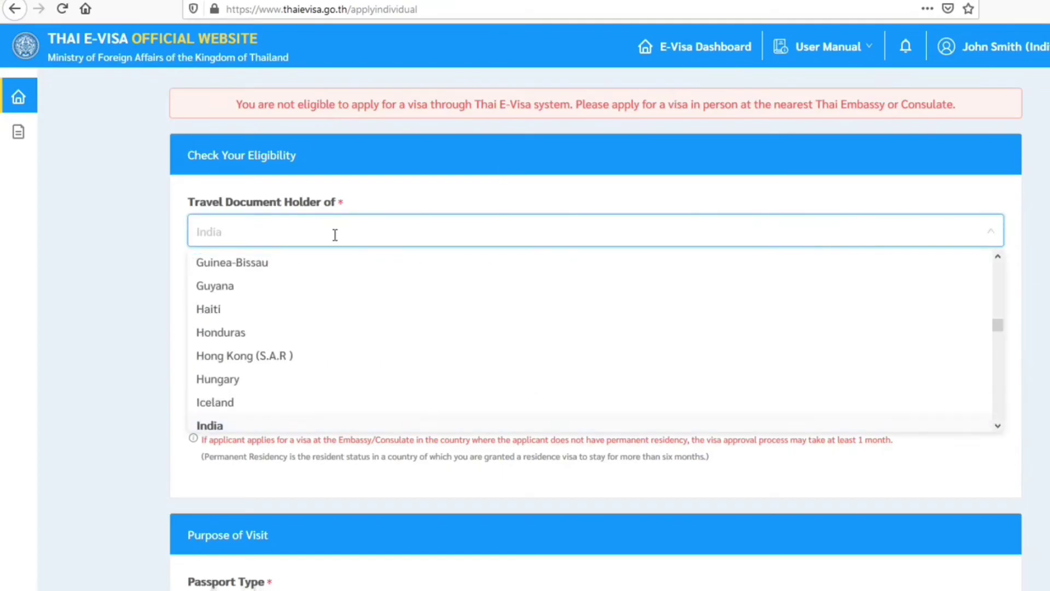
type("canada")
left_click(278, 265)
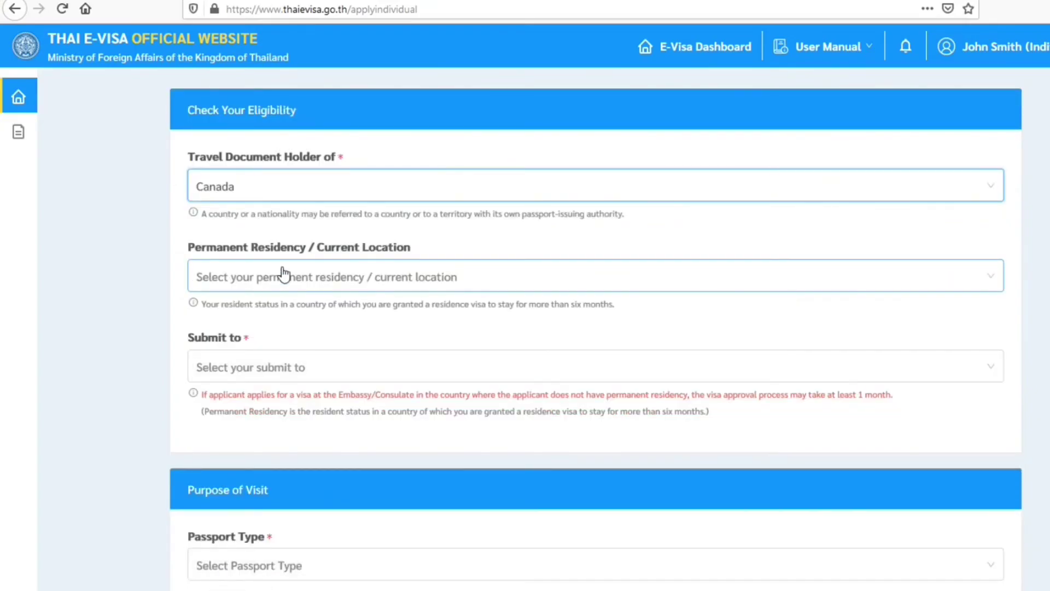
left_click(277, 273)
type("canad")
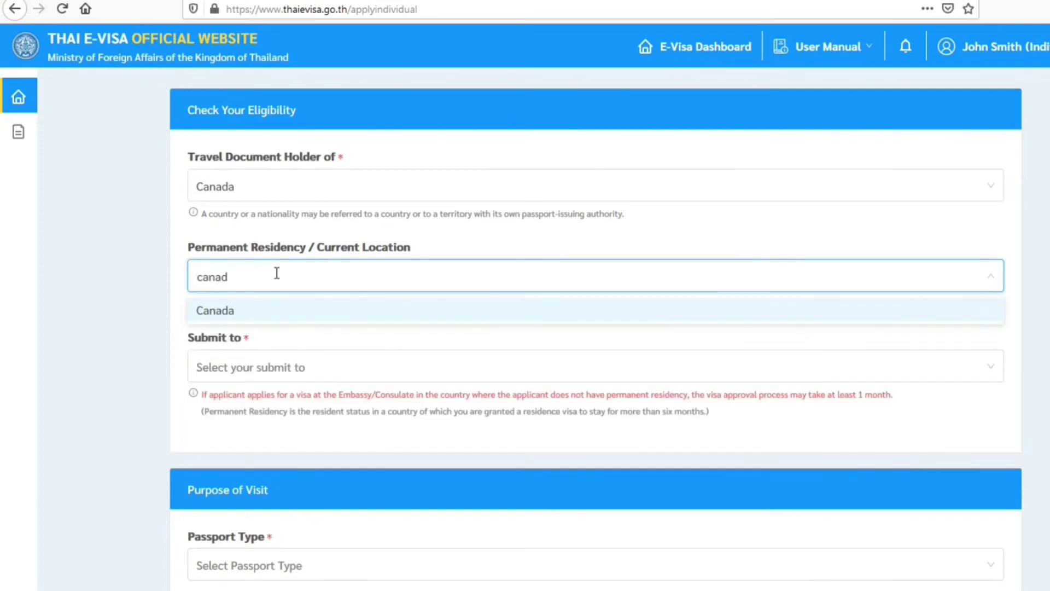
left_click(246, 309)
left_click(299, 372)
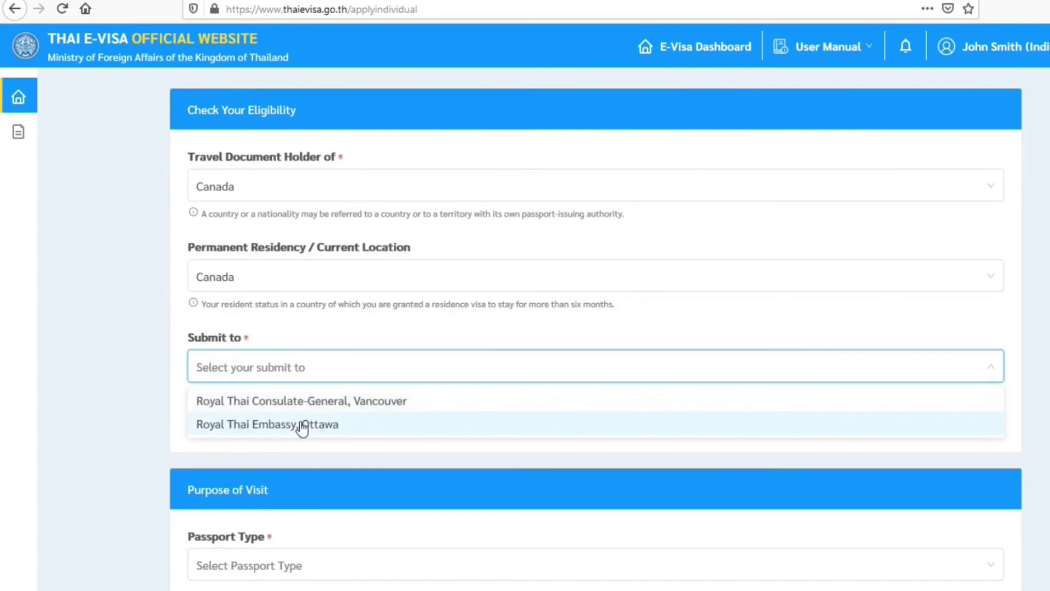
left_click(300, 424)
- Set Ordinary Passport, Tourism / Leisure activities and Multiple entries as the visit details, and continue to the applicant information
scroll(886, 284, "down", 5)
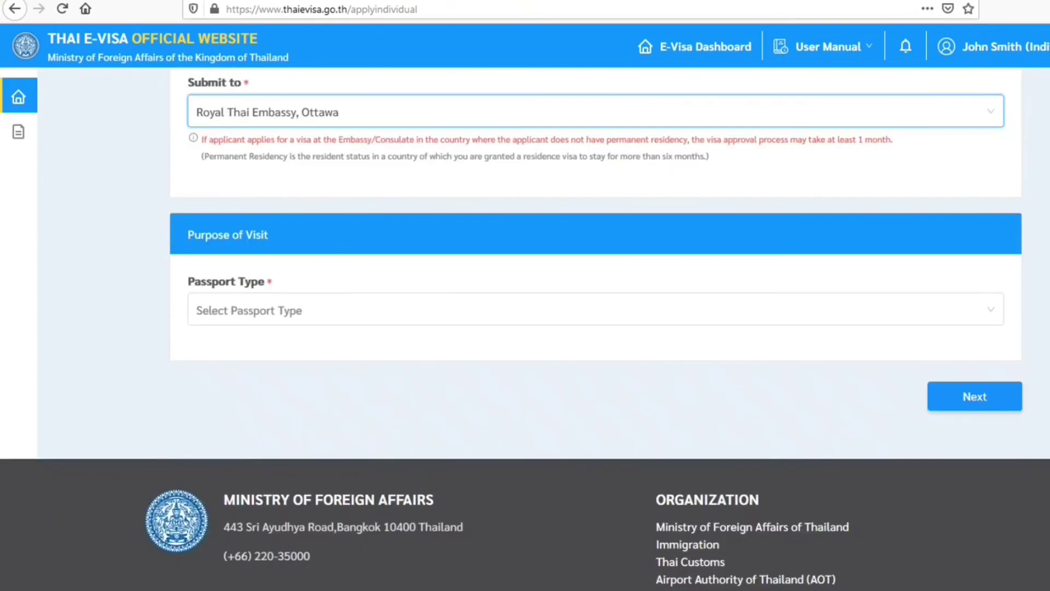
left_click(886, 280)
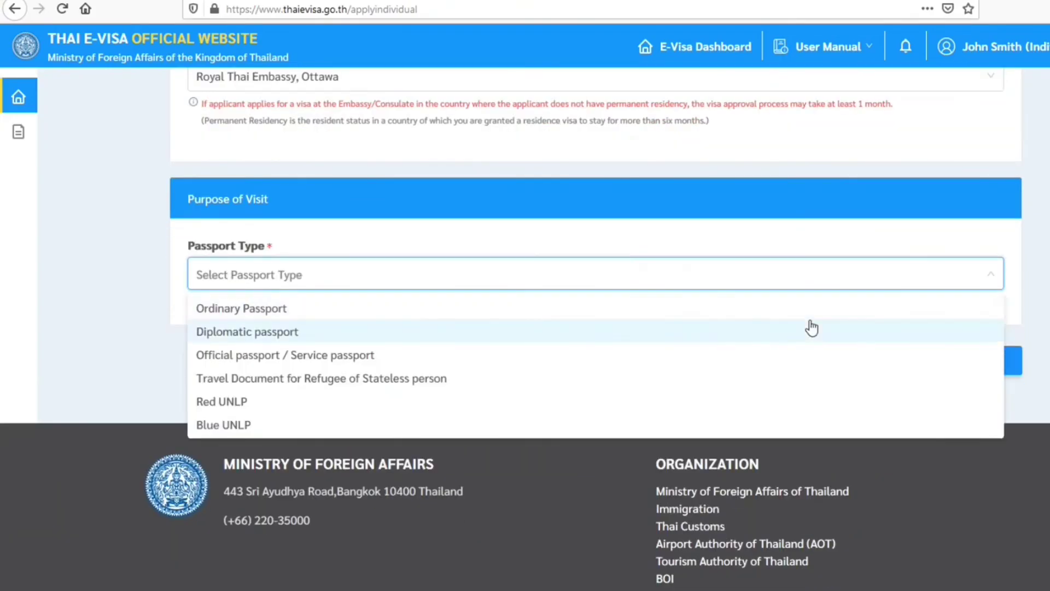
left_click(817, 309)
left_click(847, 343)
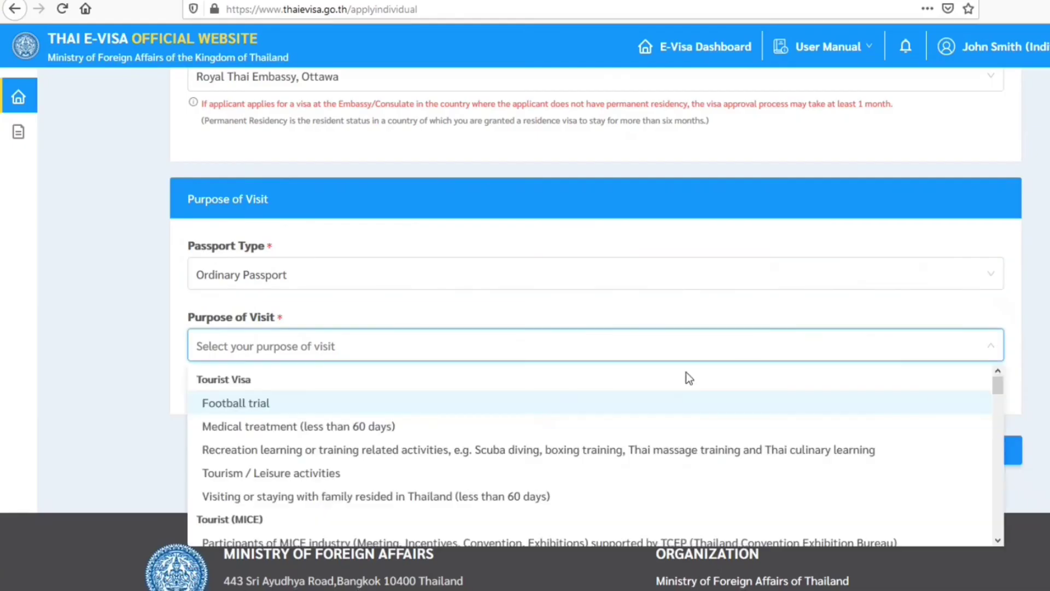
left_click(511, 495)
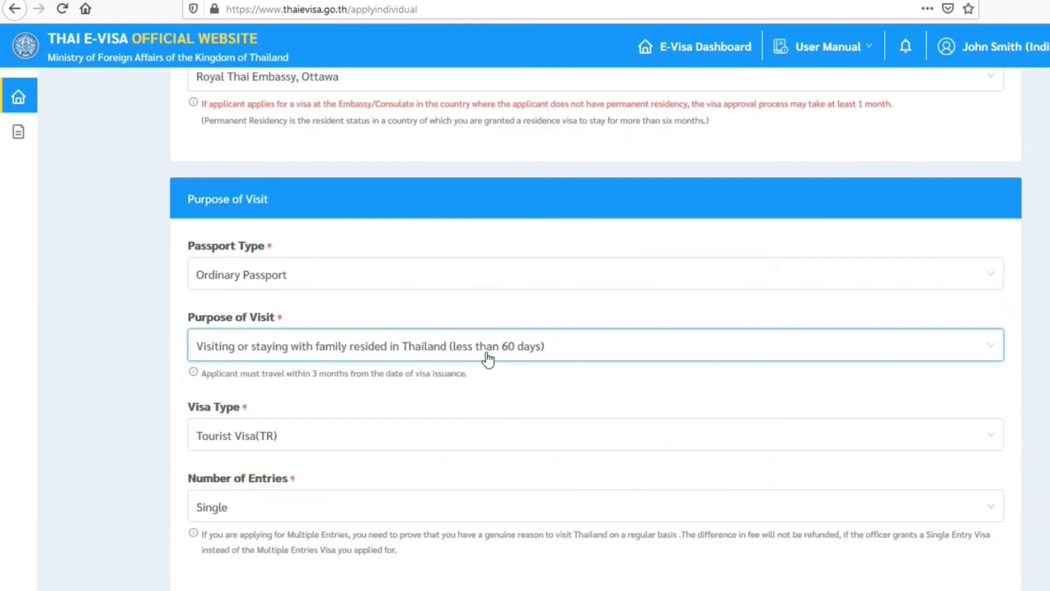
left_click(487, 360)
left_click(390, 474)
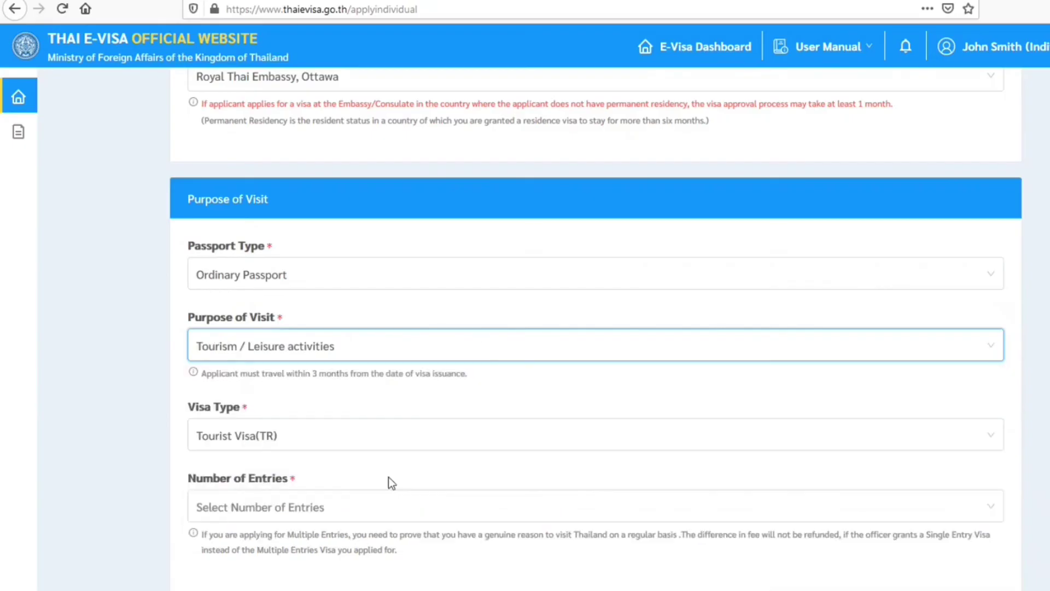
left_click(399, 508)
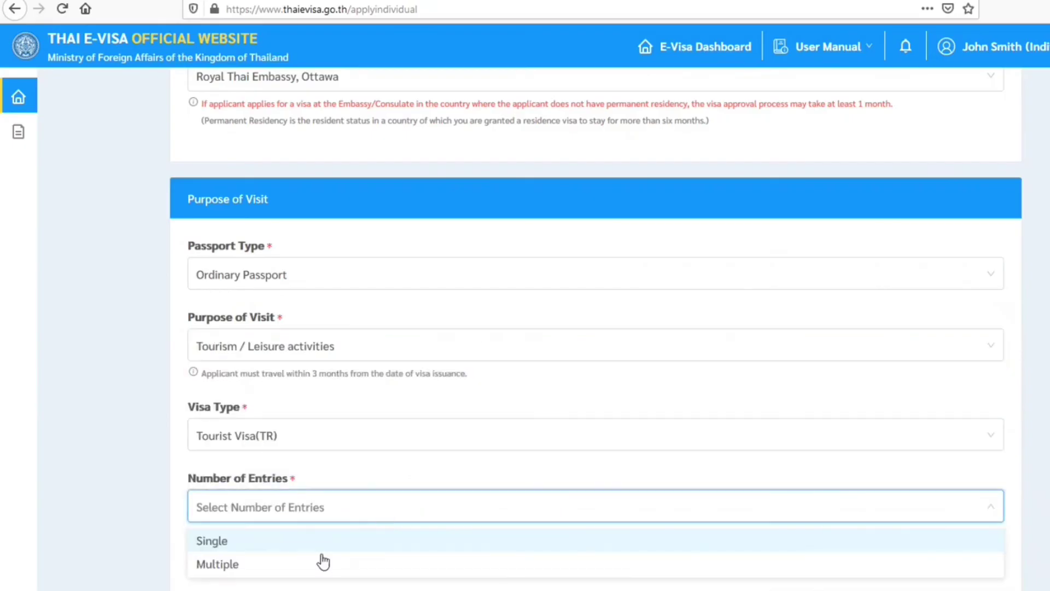
left_click(314, 563)
scroll(601, 328, "down", 4)
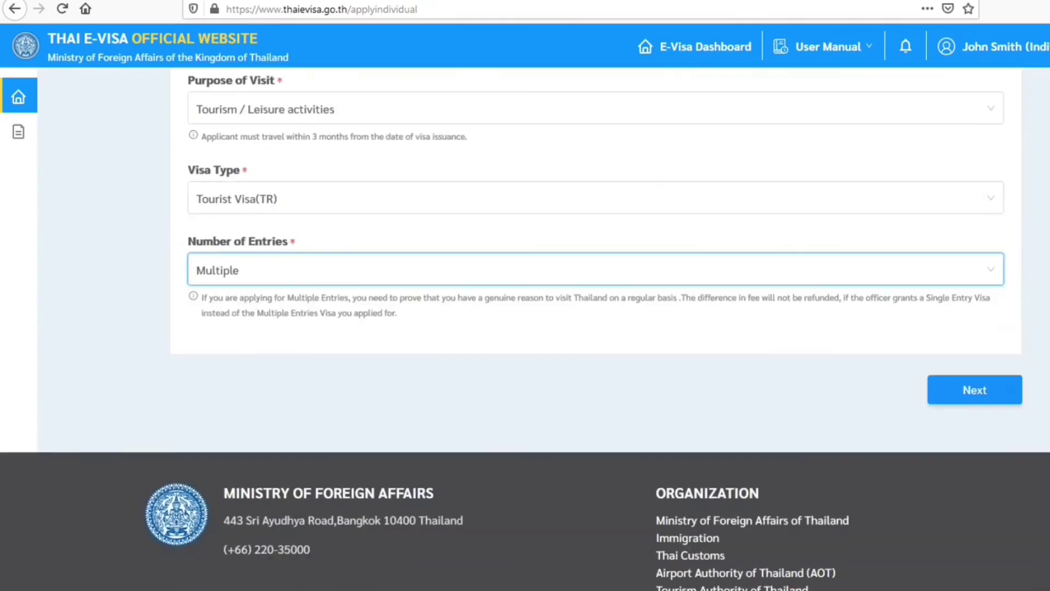
left_click(1000, 389)
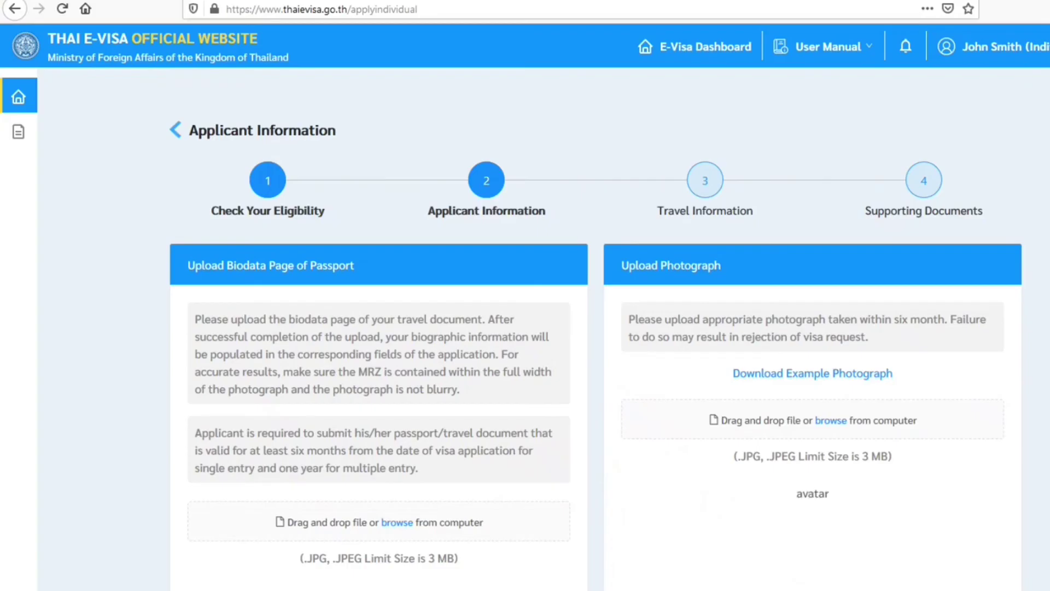
- Examine the passport and photograph upload requirements and the form's personal, travel document, address and employment fields
scroll(595, 328, "down", 3)
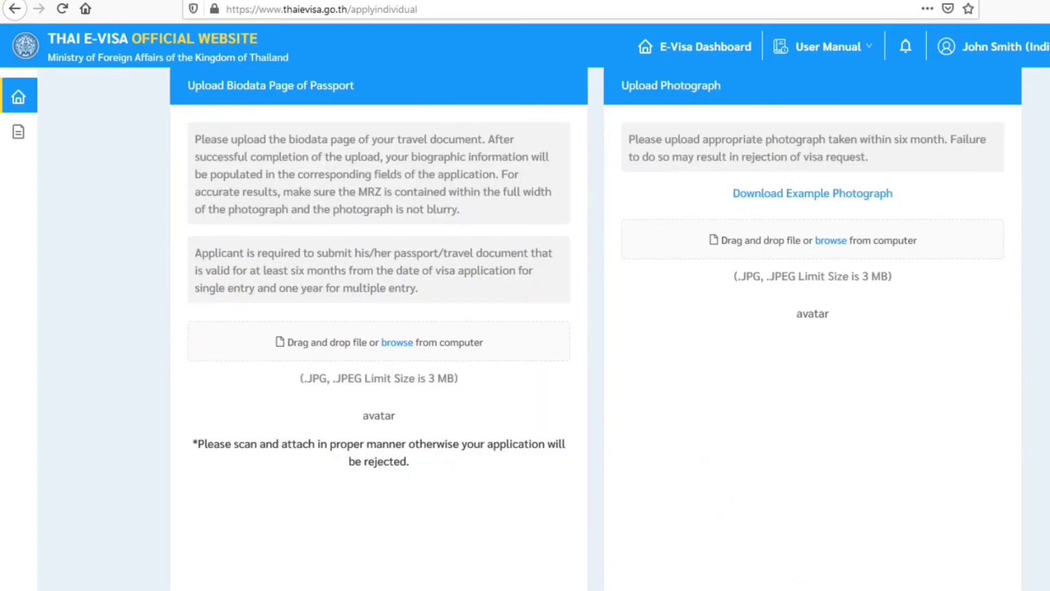
scroll(595, 329, "up", 2)
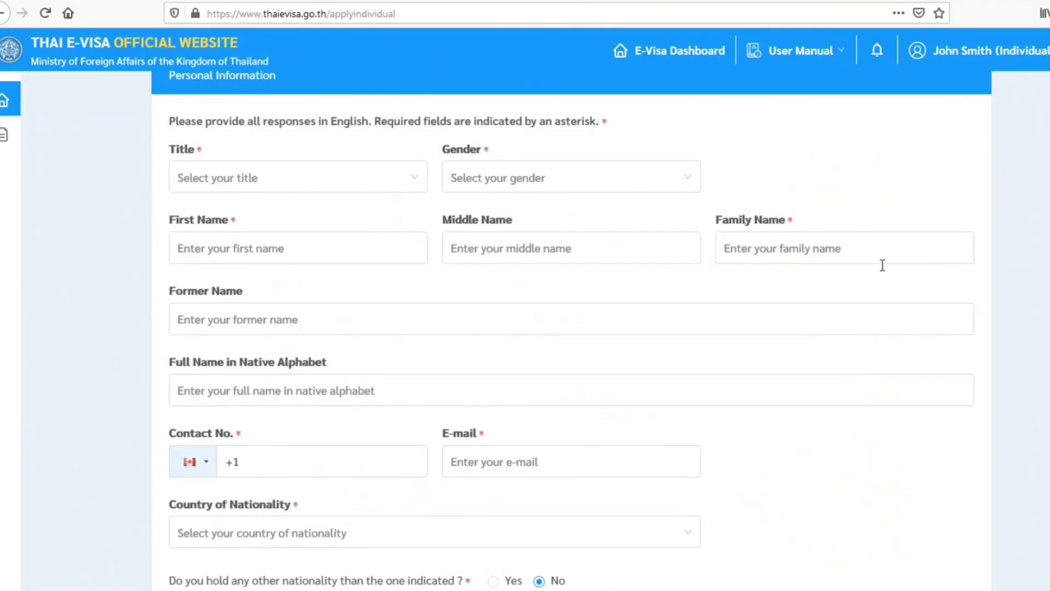
scroll(571, 328, "down", 8)
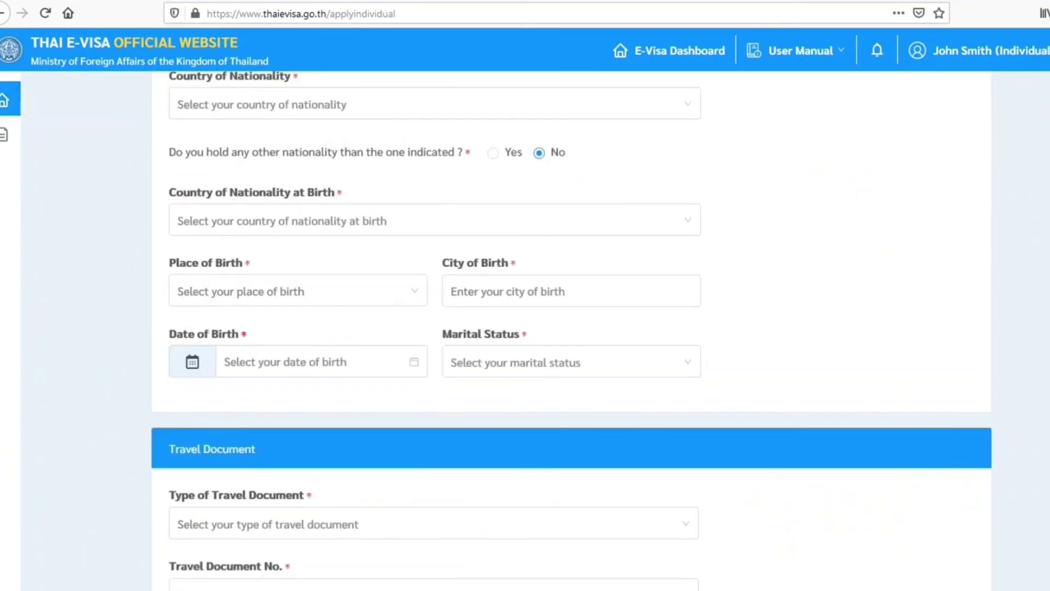
scroll(571, 329, "down", 6)
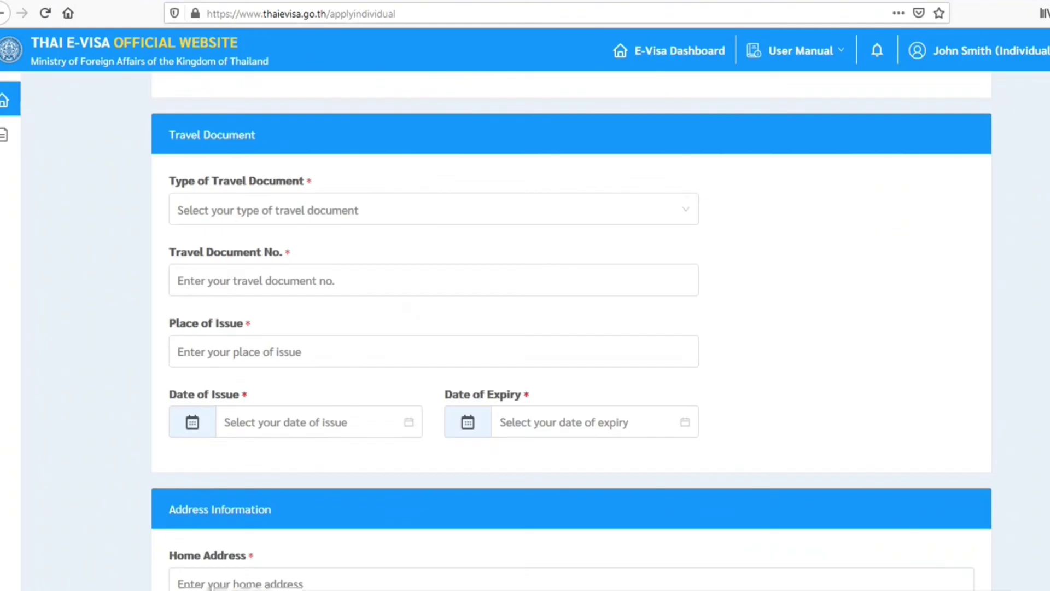
scroll(571, 329, "down", 3)
scroll(571, 328, "down", 6)
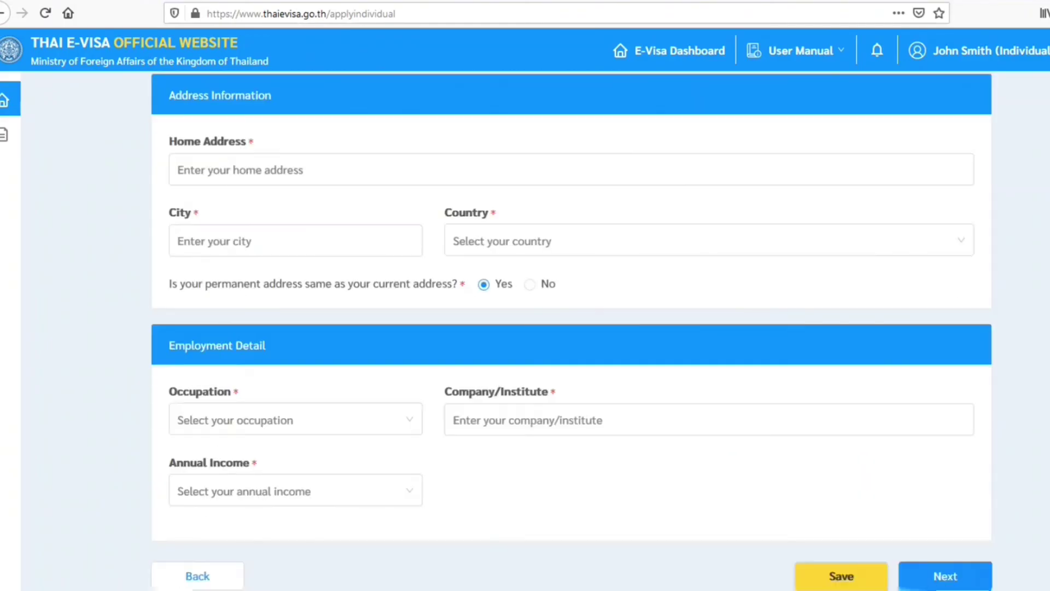